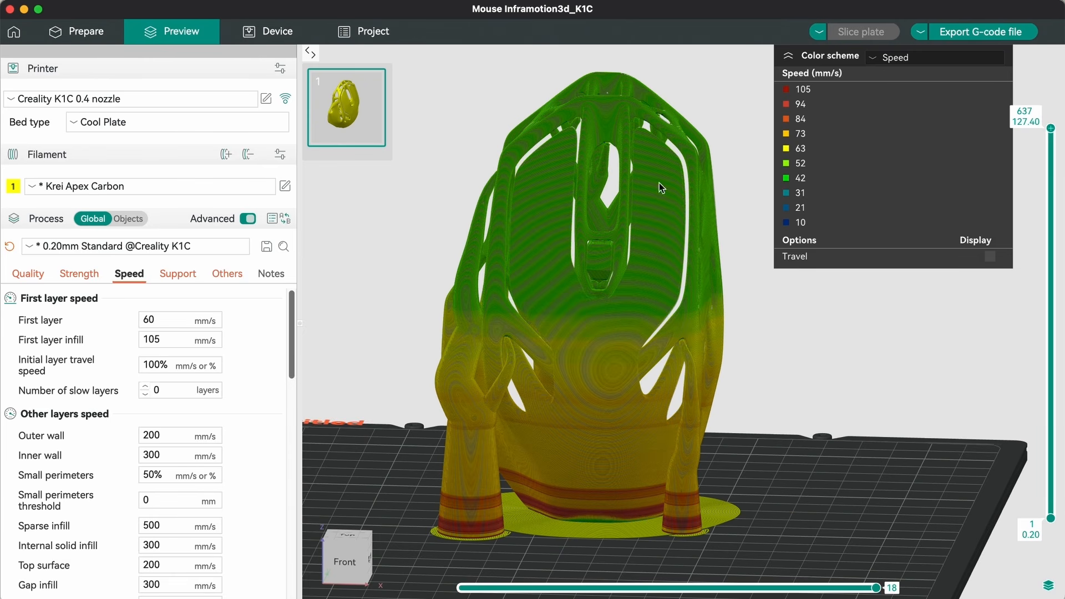
Check the part cooling fan layer times in the Krei Apex Carbon filament's cooling settings
{"action": "left_click_drag", "start_coordinate": [821, 391], "coordinate": [807, 365]}
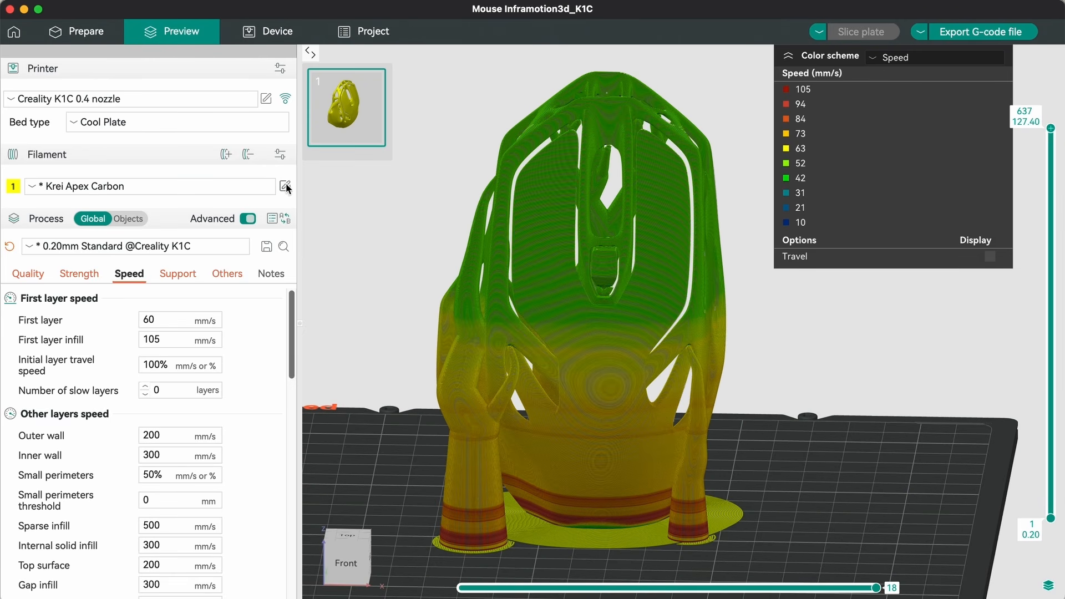
{"action": "left_click", "coordinate": [285, 185]}
{"action": "left_click", "coordinate": [356, 124]}
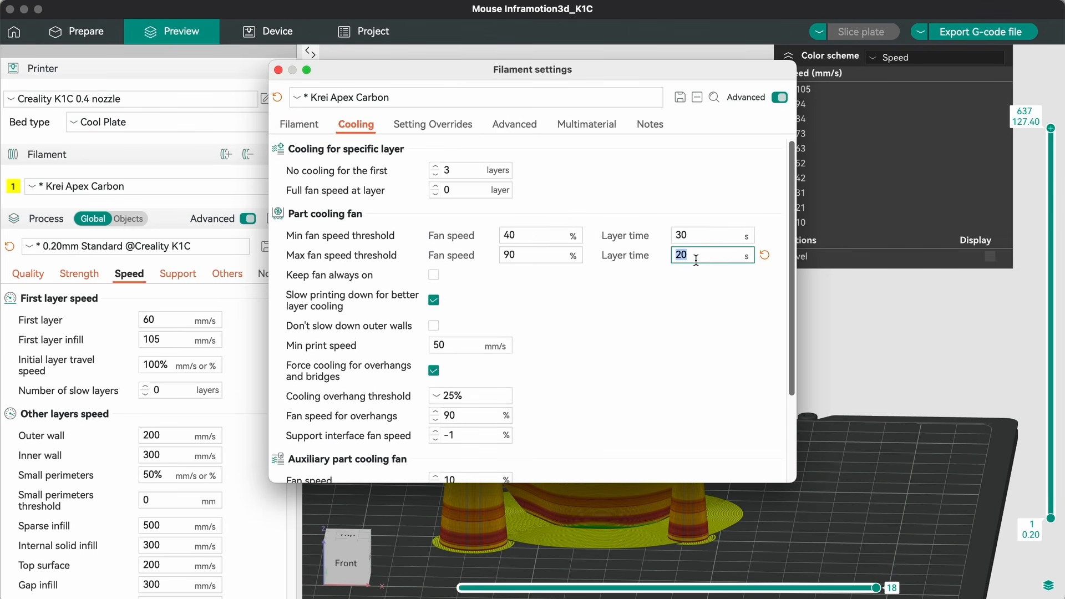
{"action": "left_click", "coordinate": [278, 69]}
Examine the print speed colours on the sliced mouse model's walls and supports from several angles
{"action": "scroll", "coordinate": [813, 341], "scroll_direction": "down", "scroll_amount": 5}
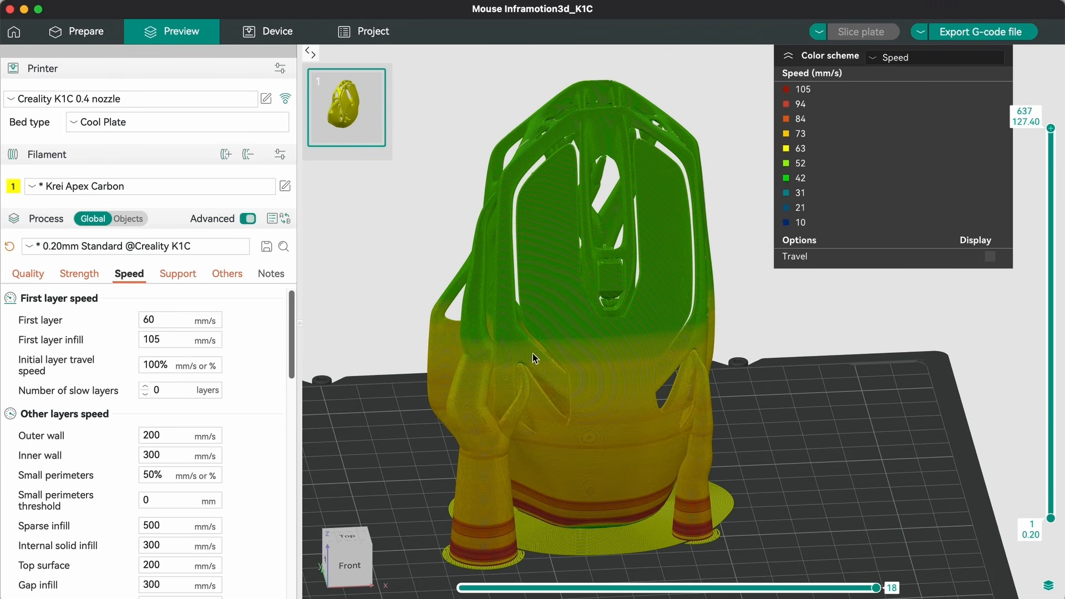
{"action": "scroll", "coordinate": [792, 352], "scroll_direction": "up", "scroll_amount": 3}
{"action": "scroll", "coordinate": [793, 355], "scroll_direction": "down", "scroll_amount": 3}
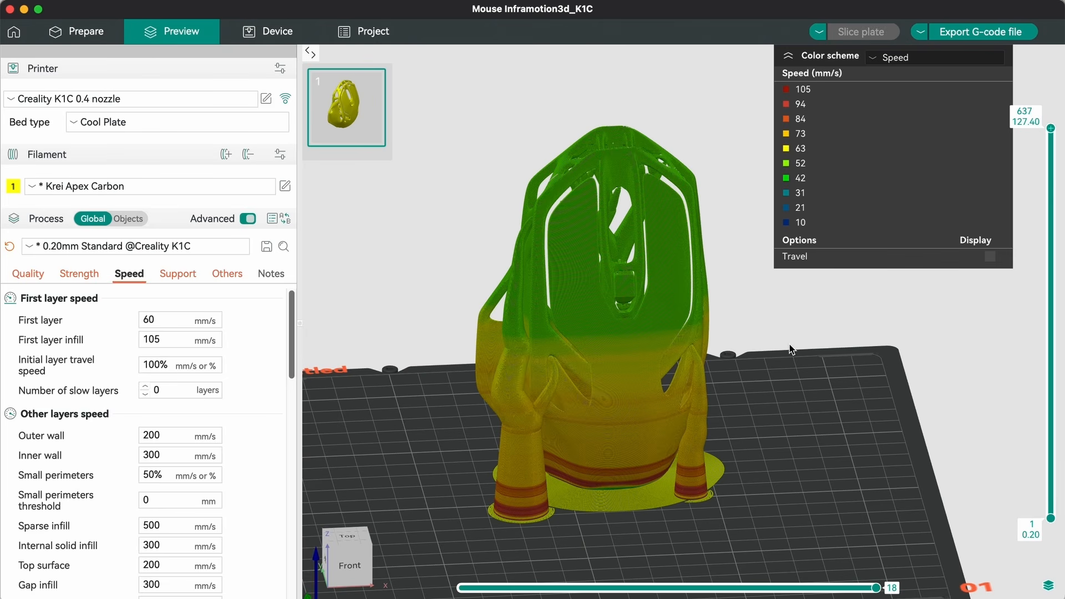
{"action": "scroll", "coordinate": [787, 338], "scroll_direction": "up", "scroll_amount": 2}
{"action": "left_click_drag", "start_coordinate": [788, 350], "coordinate": [786, 352]}
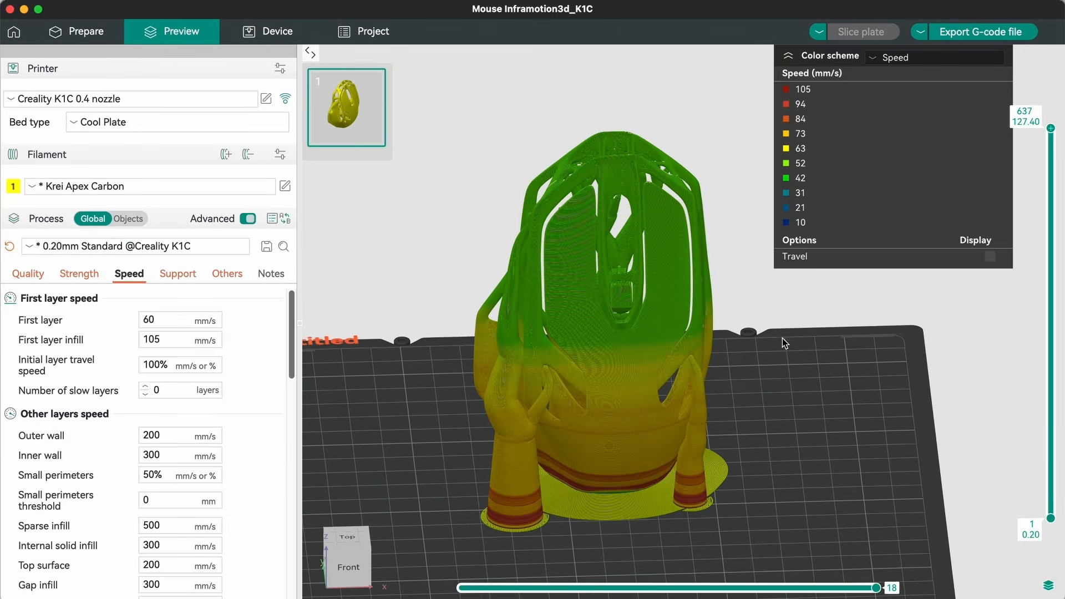
{"action": "scroll", "coordinate": [782, 339], "scroll_direction": "up", "scroll_amount": 2}
{"action": "scroll", "coordinate": [782, 340], "scroll_direction": "up", "scroll_amount": 1}
{"action": "left_click_drag", "start_coordinate": [791, 431], "coordinate": [706, 491]}
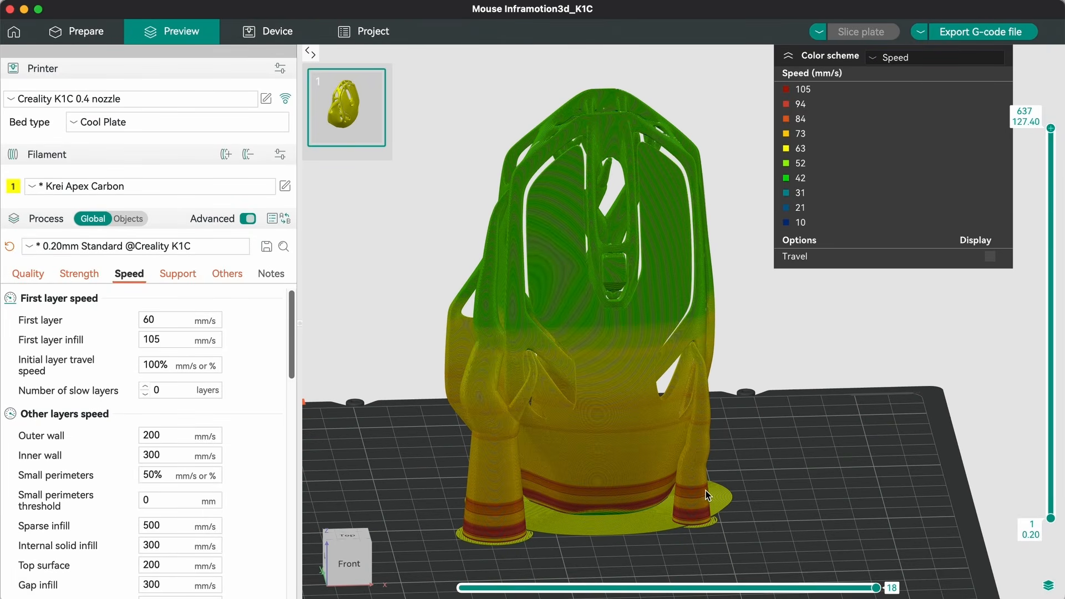
{"action": "scroll", "coordinate": [810, 421], "scroll_direction": "up", "scroll_amount": 3}
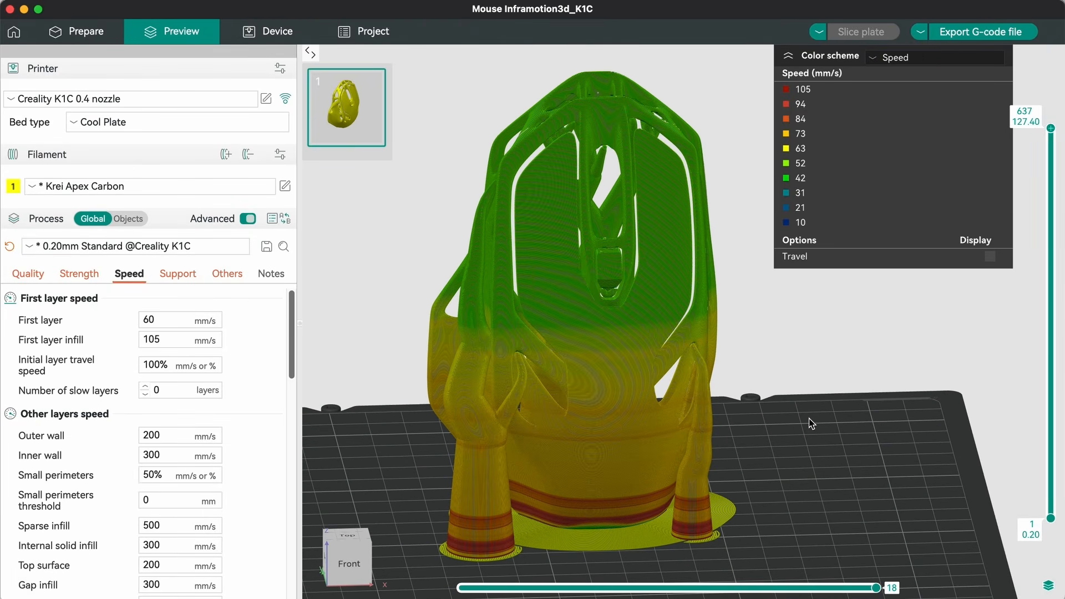
{"action": "scroll", "coordinate": [809, 419], "scroll_direction": "up", "scroll_amount": 2}
{"action": "mouse_move", "coordinate": [821, 381]}
{"action": "left_mouse_down"}
{"action": "mouse_move", "coordinate": [806, 381]}
{"action": "mouse_move", "coordinate": [827, 382]}
{"action": "mouse_move", "coordinate": [814, 391]}
{"action": "left_mouse_up"}
{"action": "scroll", "coordinate": [826, 384], "scroll_direction": "down", "scroll_amount": 3}
Enable "Don't slow down outer walls" in the Krei Apex Carbon filament's cooling settings and reslice the plate
{"action": "left_click", "coordinate": [285, 185]}
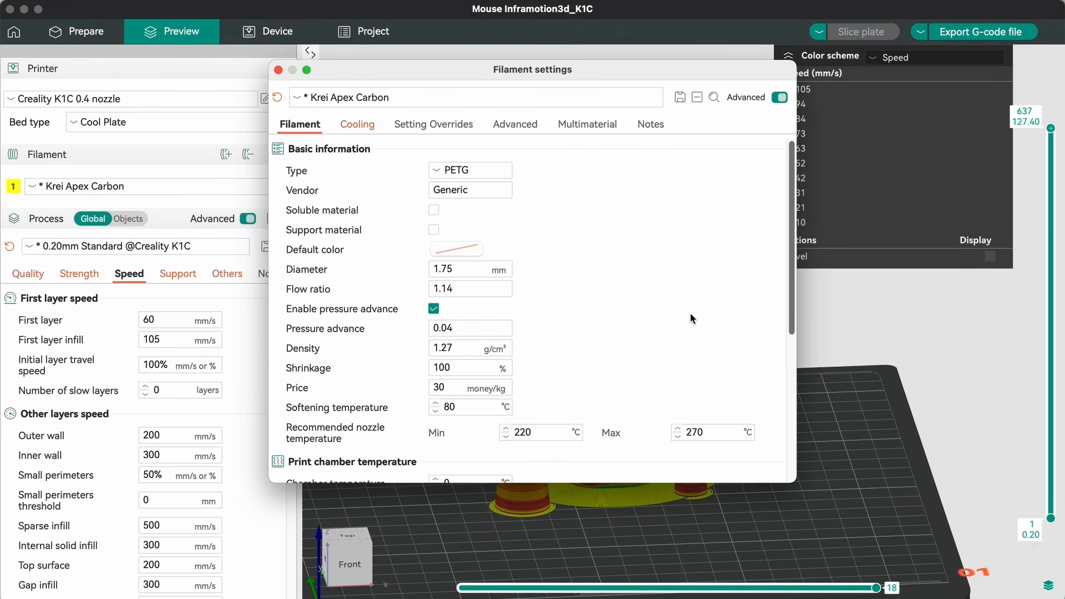
{"action": "scroll", "coordinate": [707, 319], "scroll_direction": "down", "scroll_amount": 3}
{"action": "left_click", "coordinate": [358, 124]}
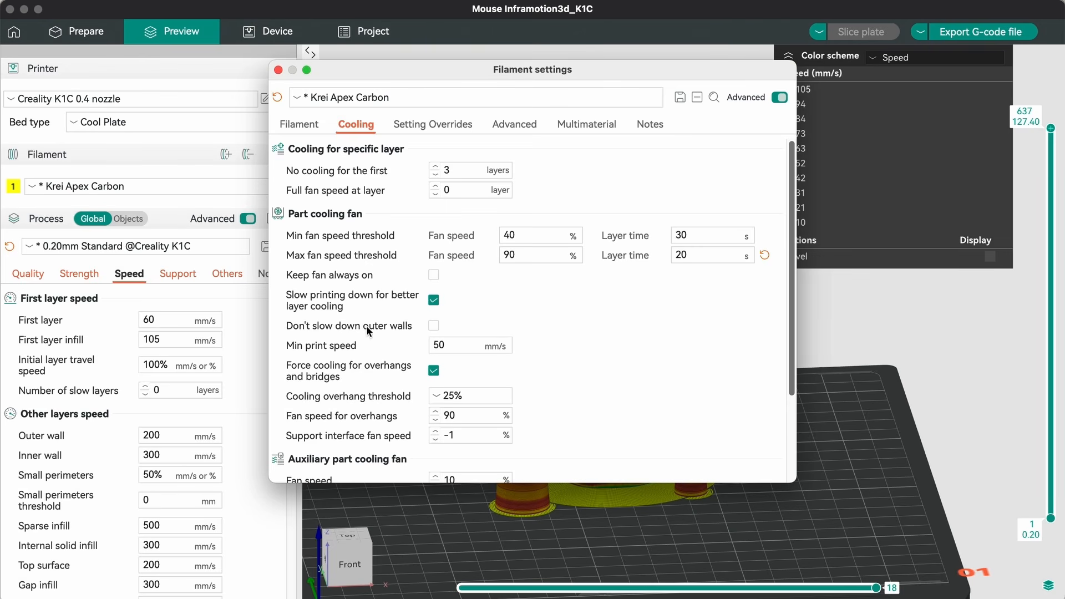
{"action": "left_click", "coordinate": [434, 326]}
{"action": "left_click", "coordinate": [861, 32]}
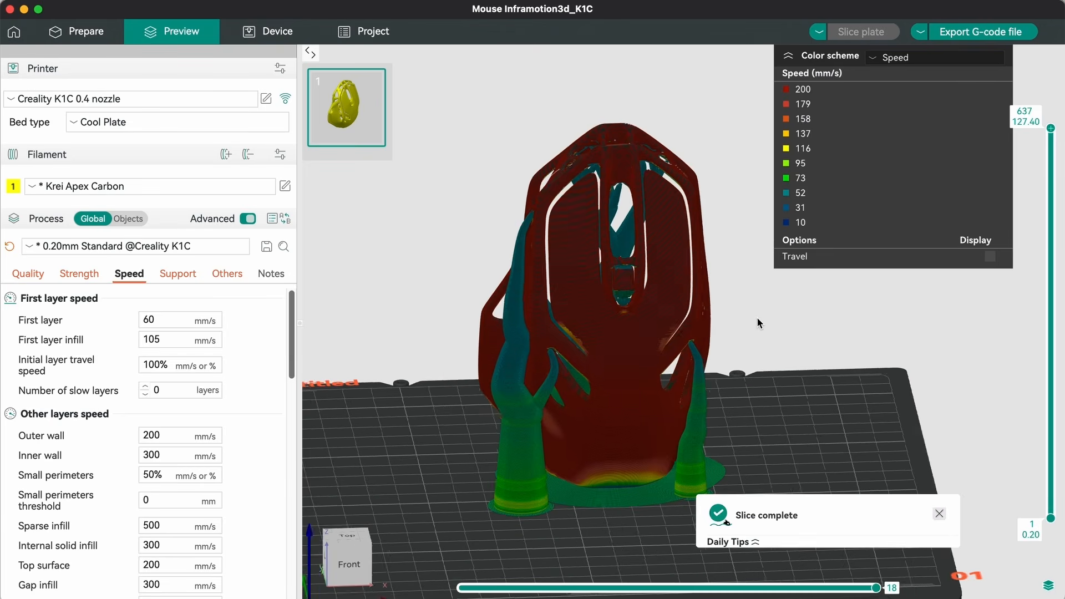
Lower the preview to layer 365 (73.00 mm) to inspect the mouse's cross-section speeds
{"action": "key", "text": "0"}
{"action": "left_click_drag", "start_coordinate": [1051, 128], "coordinate": [1058, 295]}
{"action": "scroll", "coordinate": [873, 336], "scroll_direction": "up", "scroll_amount": 4}
{"action": "left_click_drag", "start_coordinate": [872, 336], "coordinate": [840, 335]}
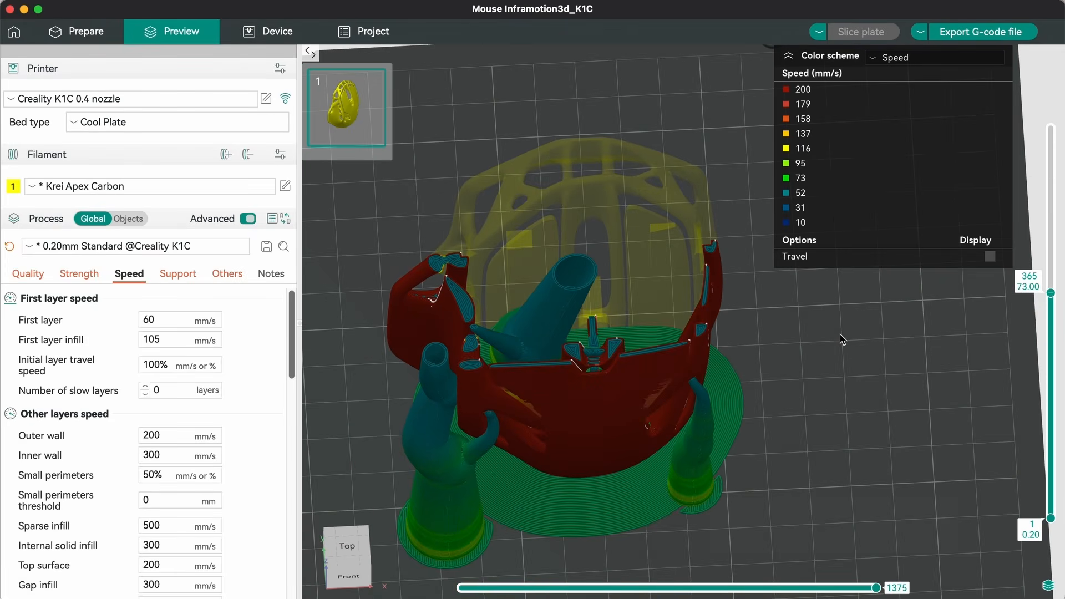
Recheck the filament's cooling settings and close the filament settings
{"action": "left_click", "coordinate": [285, 185]}
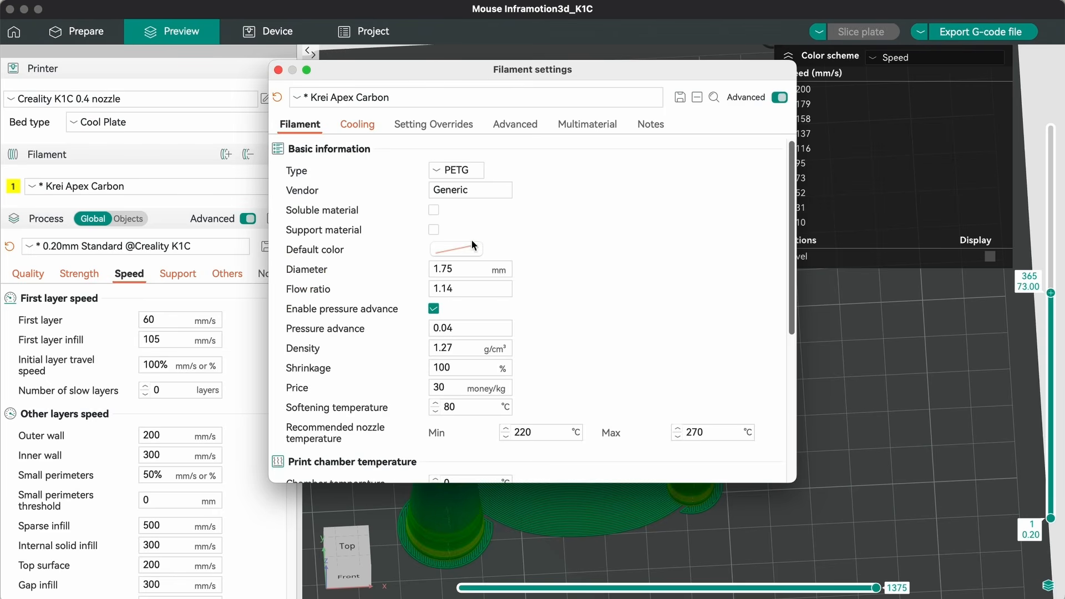
{"action": "left_click", "coordinate": [356, 124]}
{"action": "left_click", "coordinate": [278, 69]}
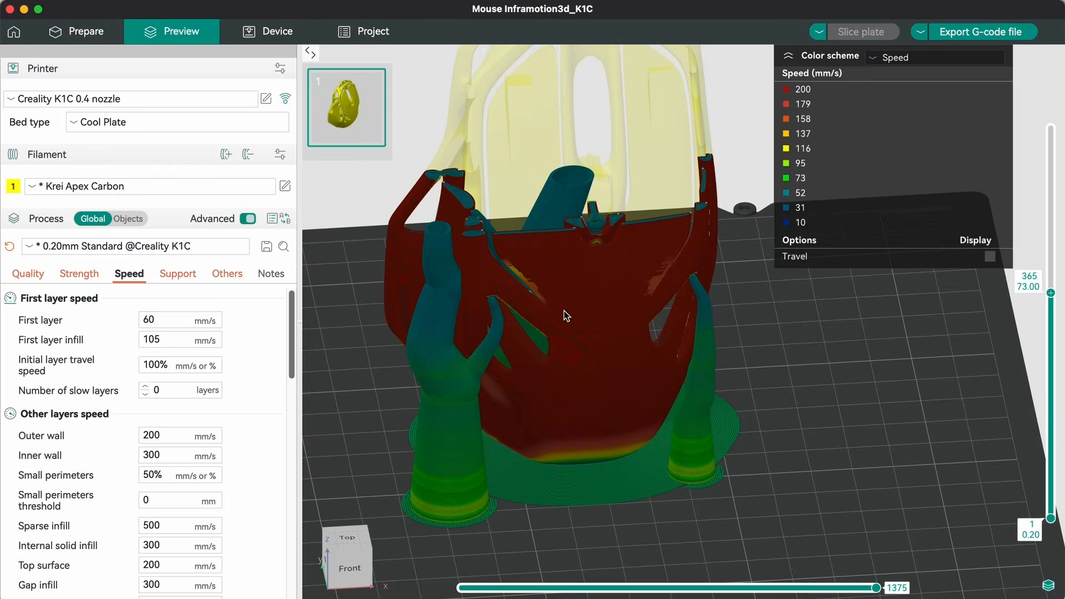
Restore the preview to the full layer range up to layer 637 and inspect the outer wall speeds
{"action": "left_click_drag", "start_coordinate": [861, 341], "coordinate": [832, 215]}
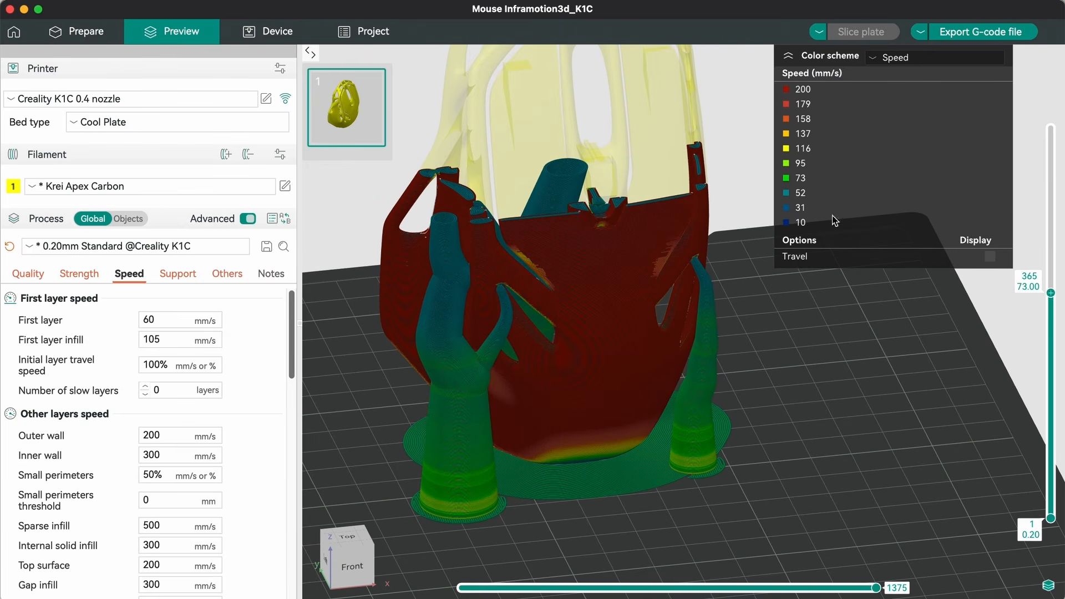
{"action": "left_click_drag", "start_coordinate": [1051, 293], "coordinate": [1050, 129]}
{"action": "left_click_drag", "start_coordinate": [901, 412], "coordinate": [590, 377]}
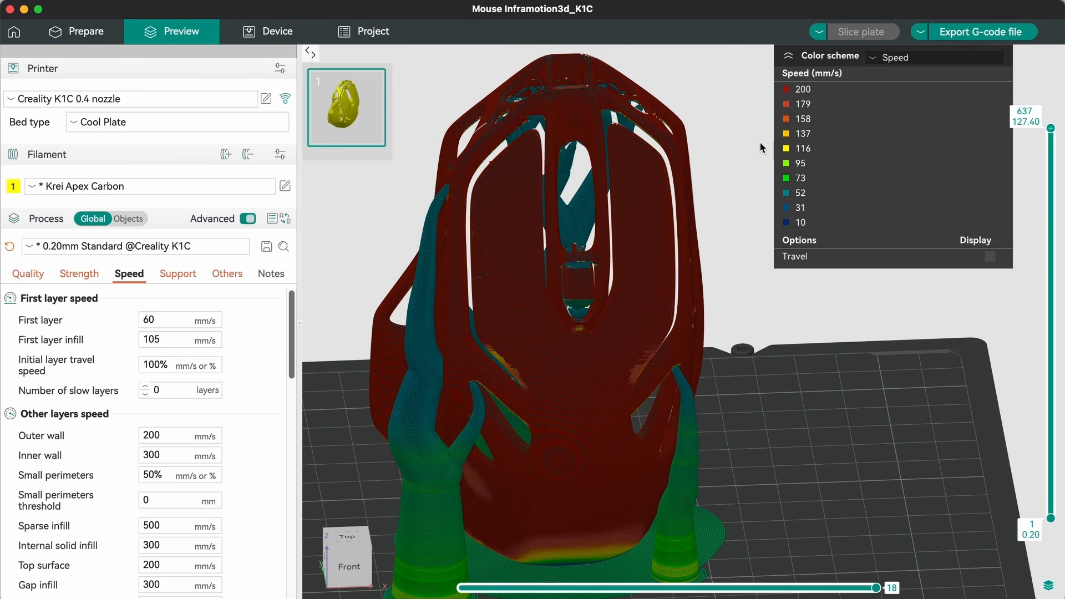
Set the outer wall speed for the other layers to 80 mm/s and reslice the plate
{"action": "scroll", "coordinate": [238, 417], "scroll_direction": "down", "scroll_amount": 1}
{"action": "left_click", "coordinate": [179, 421]}
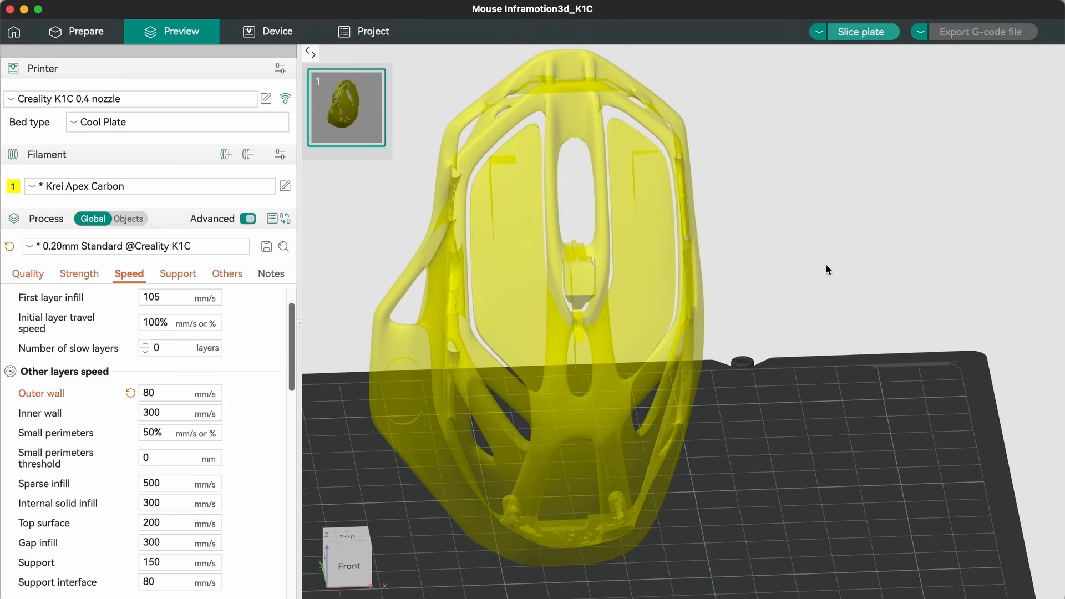
{"action": "left_click", "coordinate": [855, 38]}
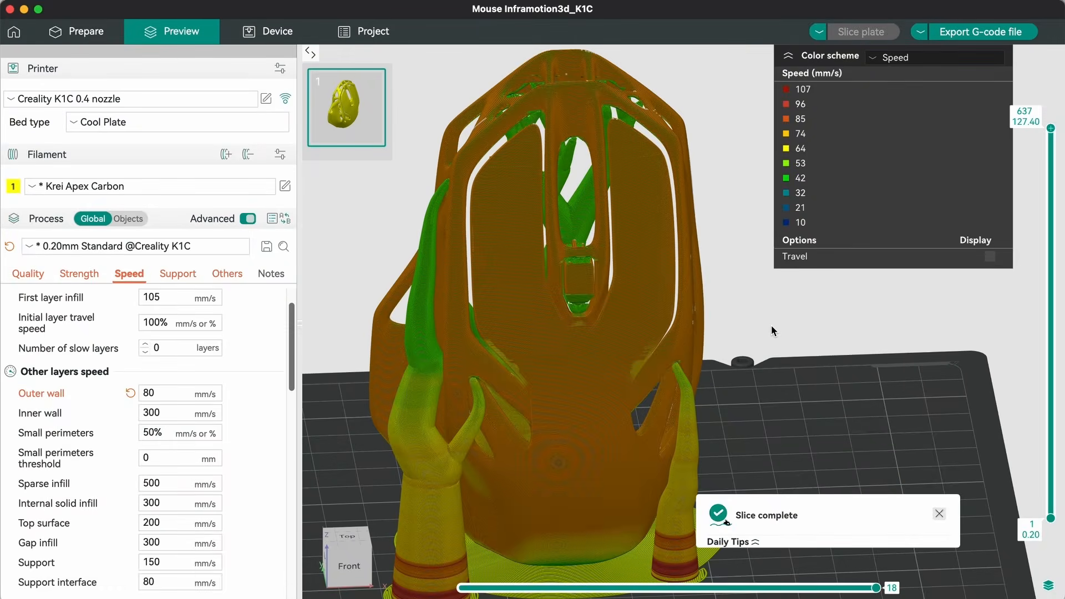
Review the filament's print temperatures and part cooling fan settings against the resliced mouse
{"action": "mouse_move", "coordinate": [771, 325]}
{"action": "left_mouse_down"}
{"action": "mouse_move", "coordinate": [694, 325]}
{"action": "mouse_move", "coordinate": [772, 325]}
{"action": "left_mouse_up"}
{"action": "right_click_drag", "start_coordinate": [757, 373], "coordinate": [787, 363]}
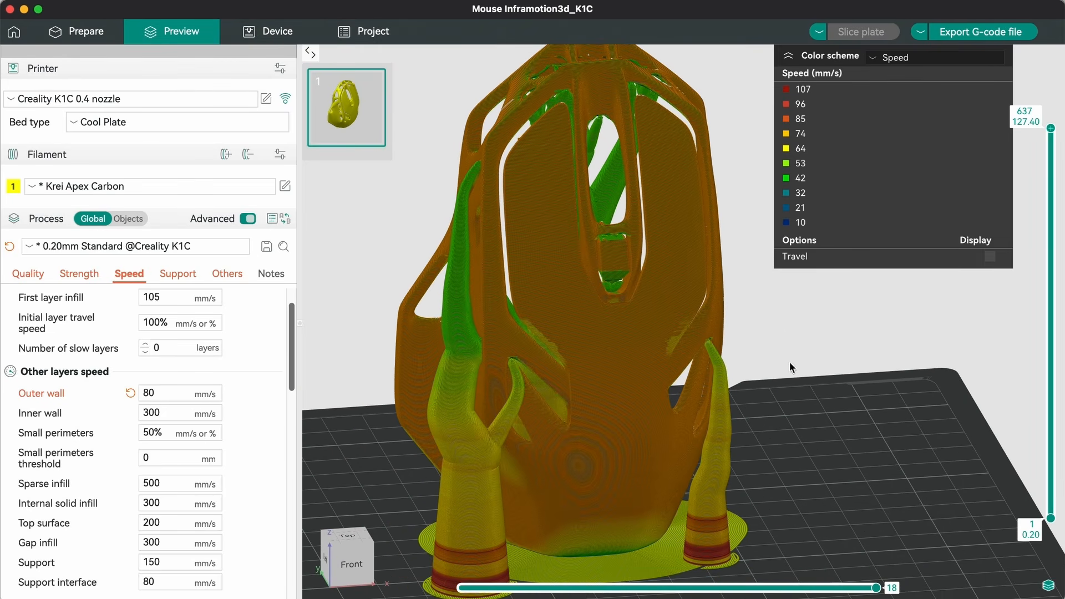
{"action": "left_click", "coordinate": [285, 186]}
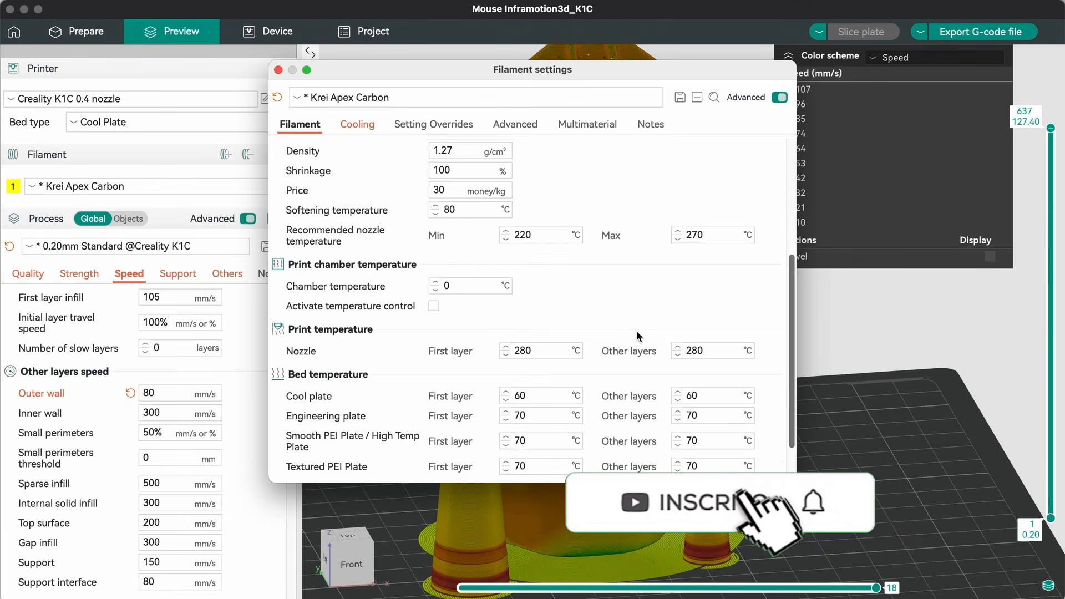
{"action": "scroll", "coordinate": [637, 331], "scroll_direction": "up", "scroll_amount": 5}
{"action": "left_click", "coordinate": [357, 124]}
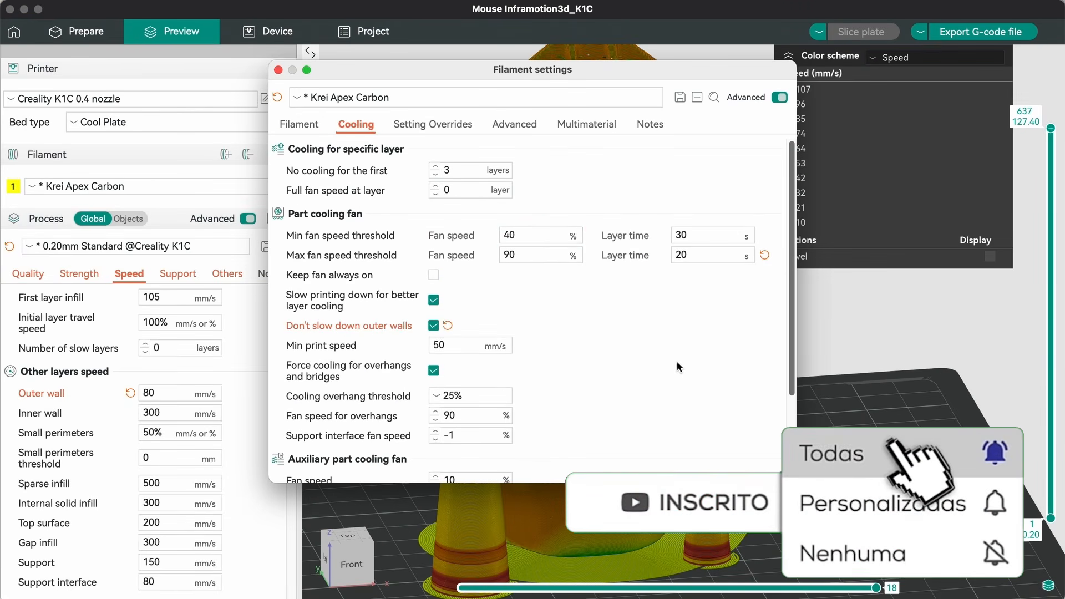
{"action": "left_click", "coordinate": [279, 70]}
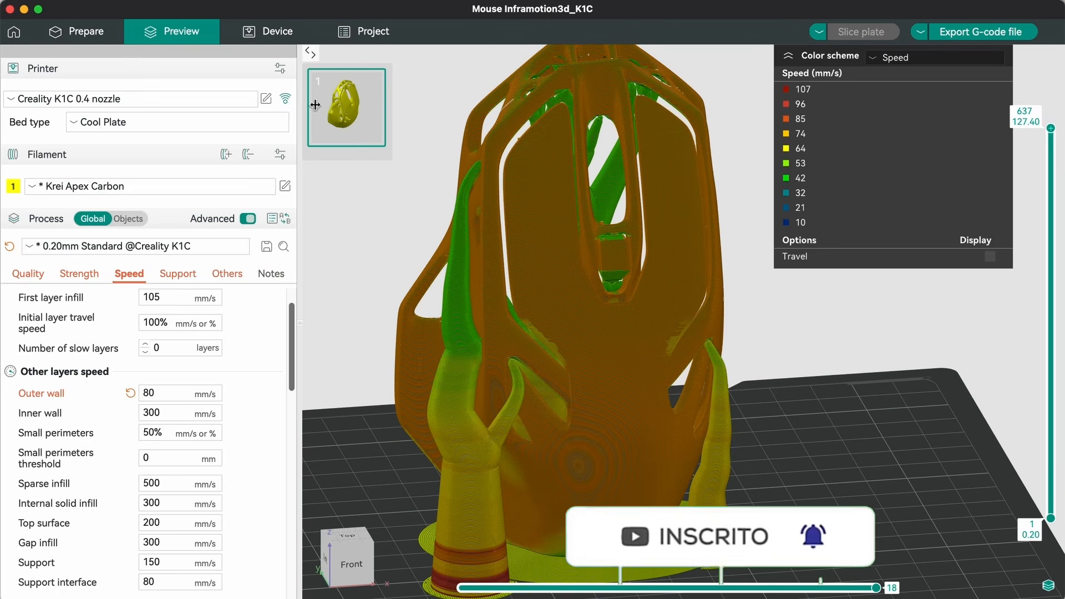
Inspect the resliced mouse's speed preview on the outer walls and supports
{"action": "scroll", "coordinate": [861, 331], "scroll_direction": "down", "scroll_amount": 5}
{"action": "mouse_move", "coordinate": [860, 330]}
{"action": "left_mouse_down"}
{"action": "mouse_move", "coordinate": [846, 320]}
{"action": "mouse_move", "coordinate": [849, 332]}
{"action": "left_mouse_up"}
{"action": "scroll", "coordinate": [849, 332], "scroll_direction": "up", "scroll_amount": 4}
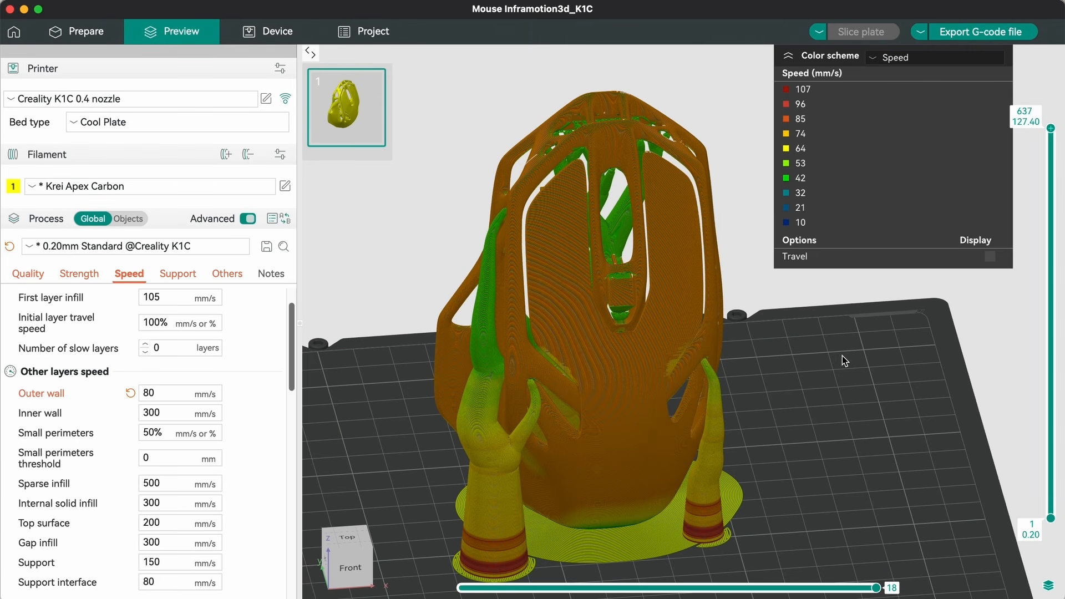
Switch to the sliced boat project and view the model from another angle
{"action": "key", "text": "ctrl+Up"}
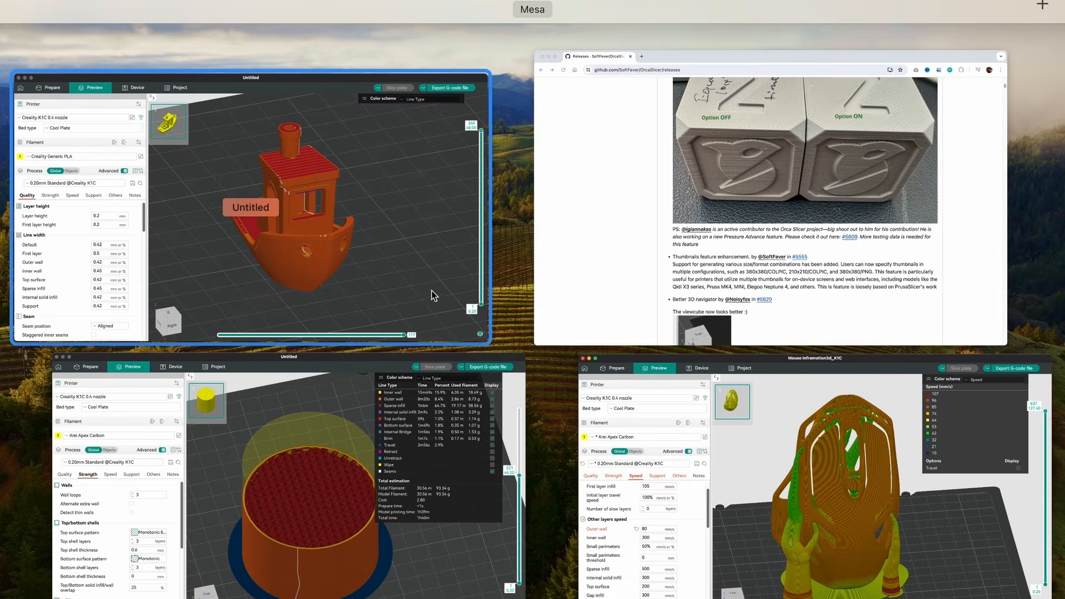
{"action": "left_click", "coordinate": [405, 266]}
{"action": "left_click_drag", "start_coordinate": [843, 336], "coordinate": [900, 265]}
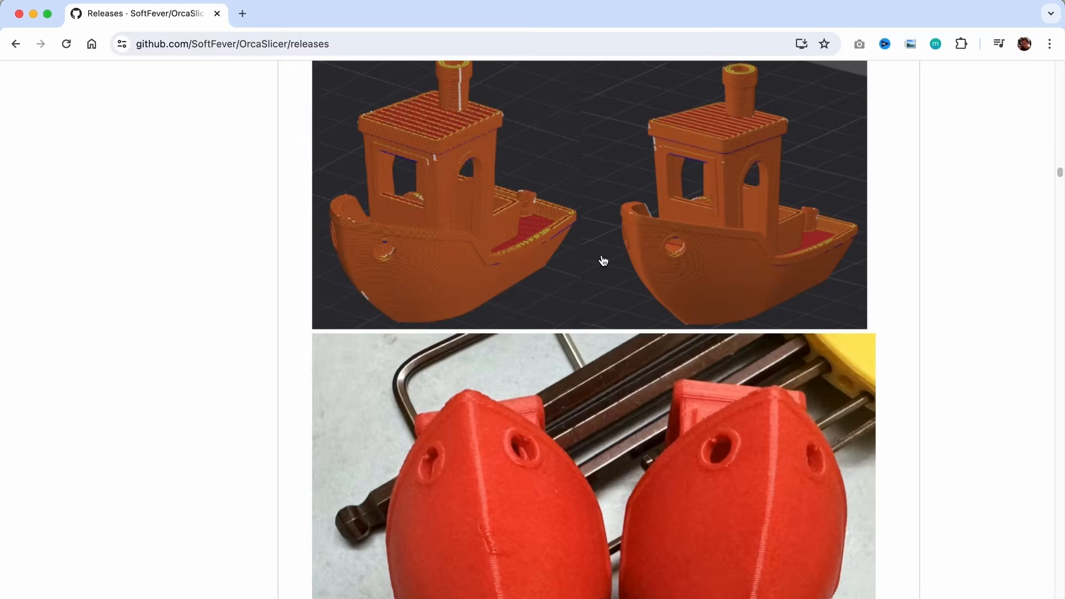
Examine the boat seam comparison images on the OrcaSlicer GitHub releases page up close
{"action": "scroll", "coordinate": [601, 259], "scroll_direction": "up", "scroll_amount": 3, "text": "ctrl"}
{"action": "scroll", "coordinate": [537, 282], "scroll_direction": "up", "scroll_amount": 5, "text": "ctrl"}
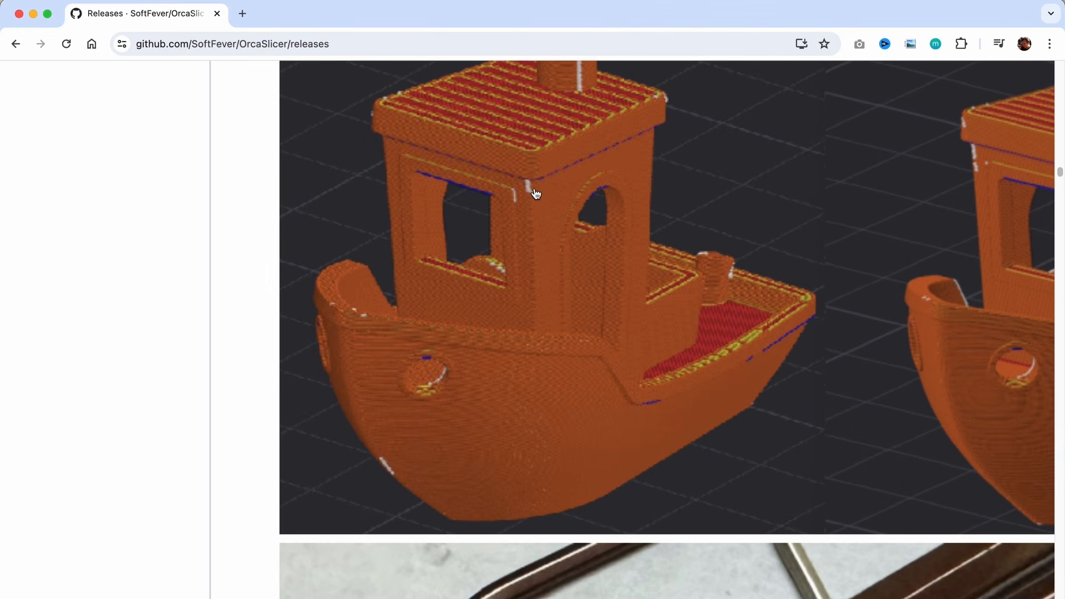
{"action": "scroll", "coordinate": [526, 438], "scroll_direction": "down", "scroll_amount": 8}
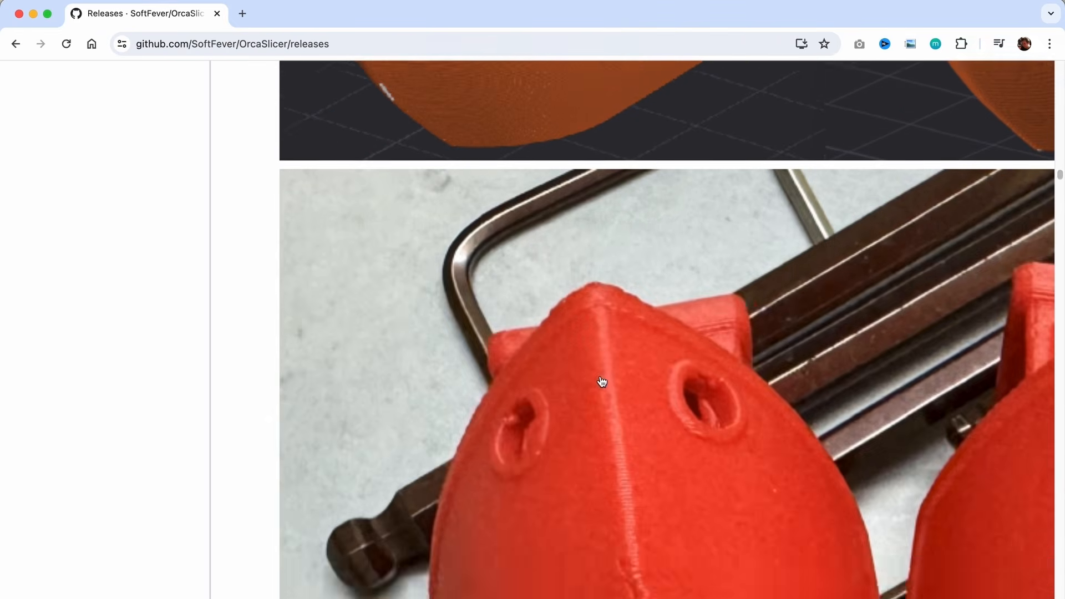
{"action": "scroll", "coordinate": [652, 487], "scroll_direction": "down", "scroll_amount": 3}
{"action": "scroll", "coordinate": [652, 486], "scroll_direction": "right", "scroll_amount": 3}
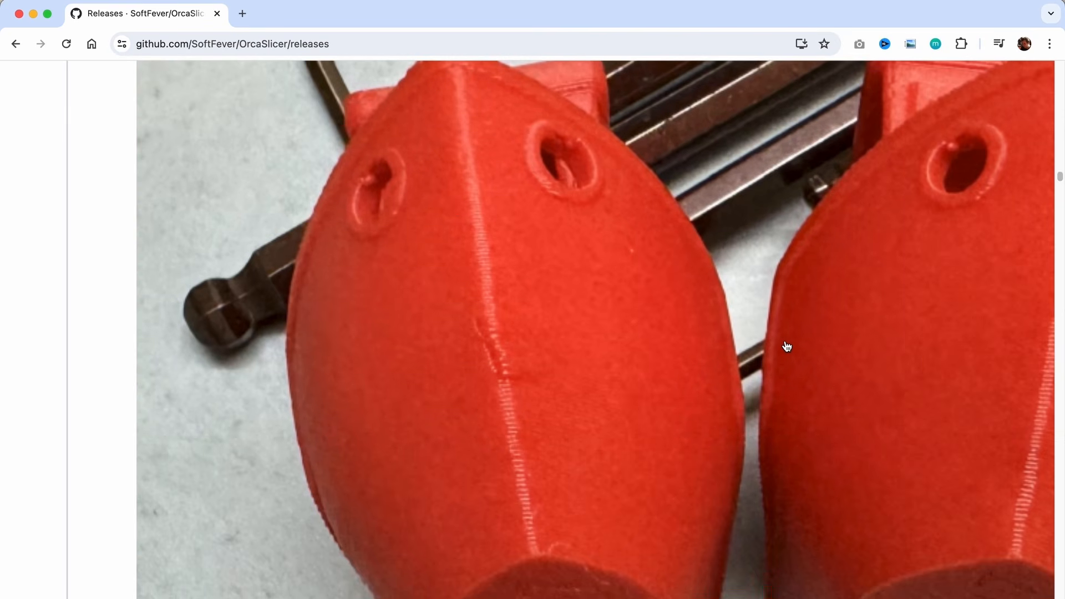
{"action": "scroll", "coordinate": [840, 323], "scroll_direction": "down", "scroll_amount": 5, "text": "ctrl"}
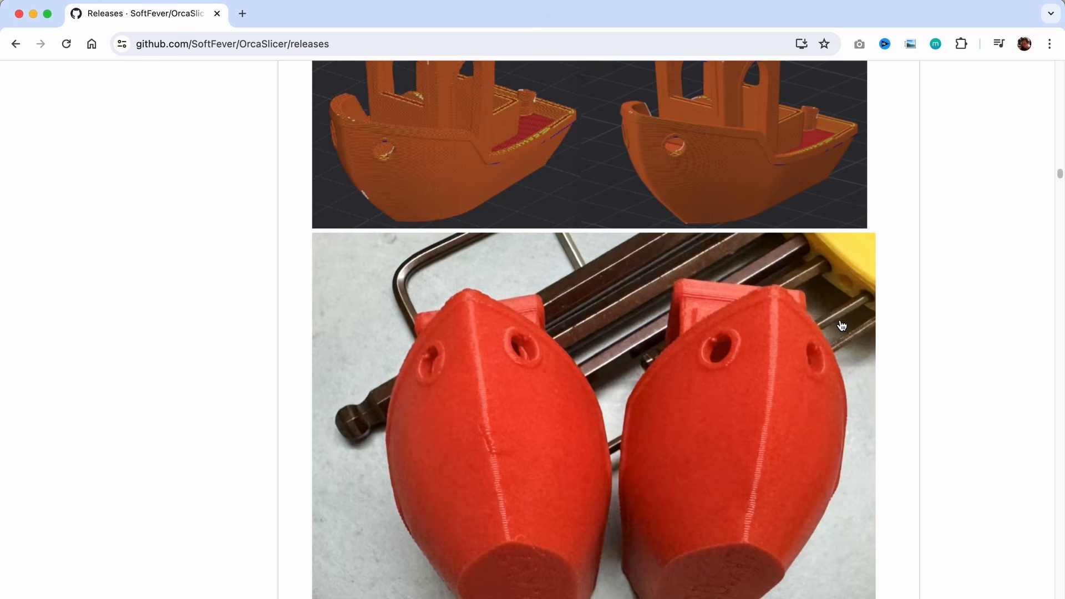
{"action": "right_click", "coordinate": [1013, 208]}
{"action": "left_click", "coordinate": [989, 177]}
Switch to the sliced boat project in OrcaSlicer and inspect the seams around its hull and cabin
{"action": "key", "text": "ctrl+Up"}
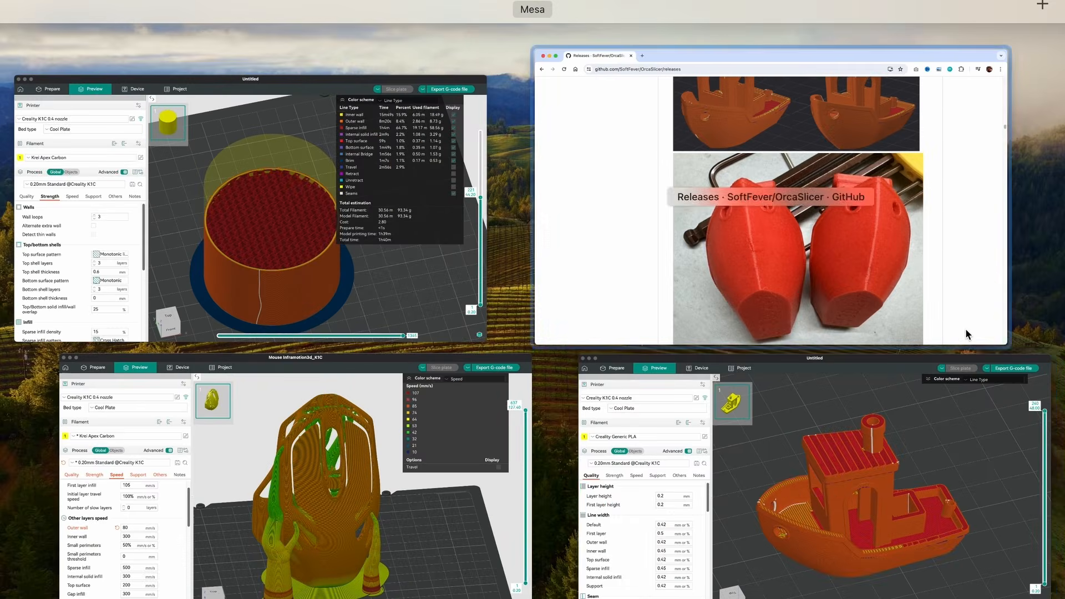
{"action": "left_click", "coordinate": [721, 445]}
{"action": "mouse_move", "coordinate": [799, 488]}
{"action": "left_mouse_down"}
{"action": "mouse_move", "coordinate": [867, 464]}
{"action": "mouse_move", "coordinate": [908, 469]}
{"action": "mouse_move", "coordinate": [691, 472]}
{"action": "mouse_move", "coordinate": [800, 482]}
{"action": "left_mouse_up"}
{"action": "left_click_drag", "start_coordinate": [667, 174], "coordinate": [620, 388]}
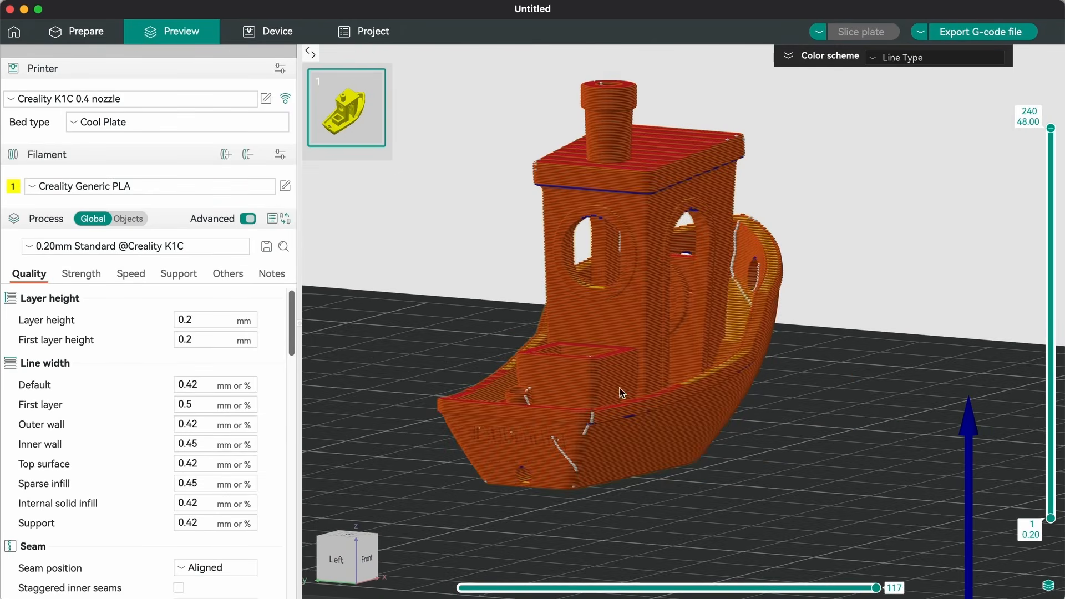
{"action": "left_click_drag", "start_coordinate": [541, 432], "coordinate": [772, 440]}
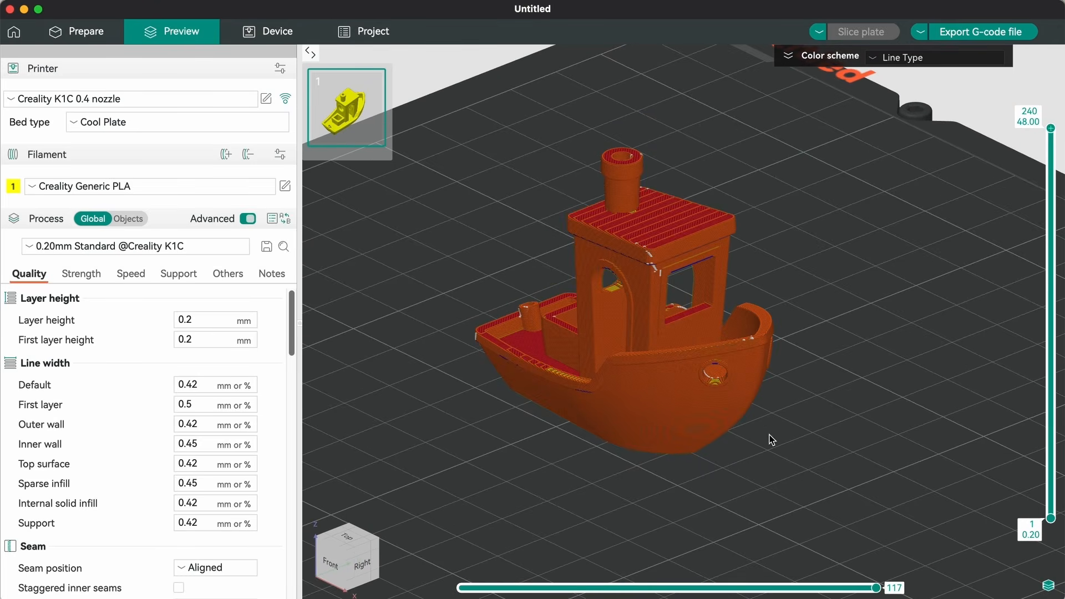
Switch to the cylinder project, set its sparse infill density to 5%, and reslice the plate
{"action": "key", "text": "ctrl+Up"}
{"action": "left_click", "coordinate": [417, 543]}
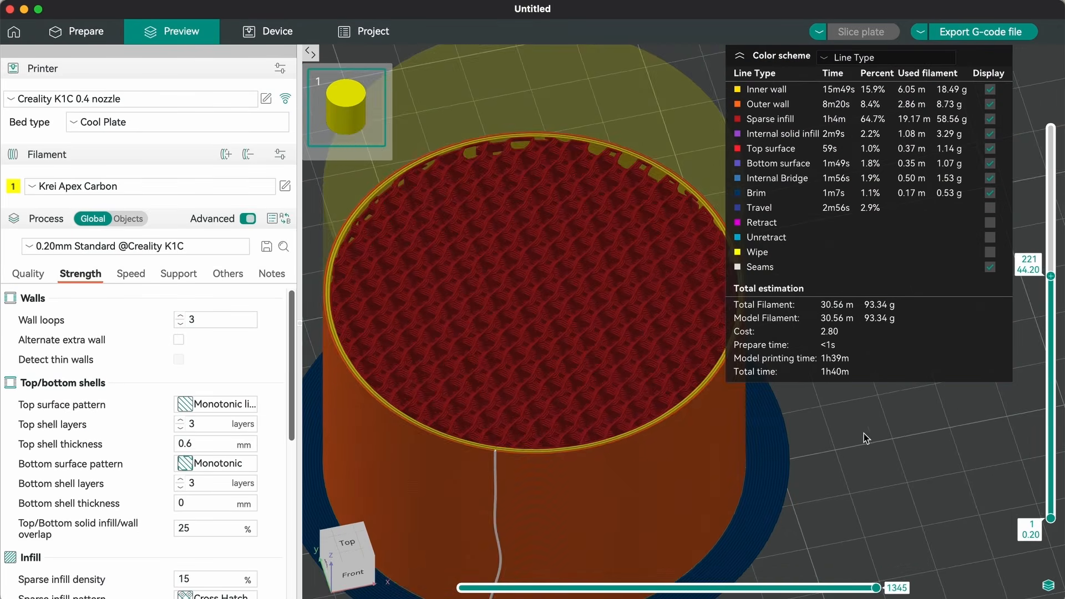
{"action": "left_click_drag", "start_coordinate": [864, 433], "coordinate": [867, 393]}
{"action": "scroll", "coordinate": [280, 405], "scroll_direction": "down", "scroll_amount": 5}
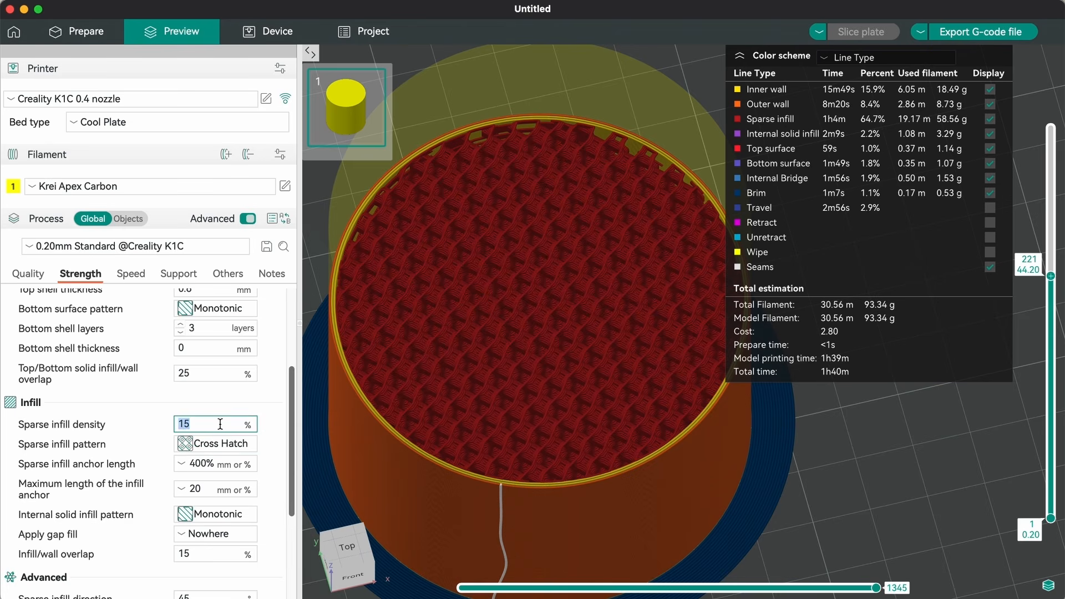
{"action": "key", "text": "Return"}
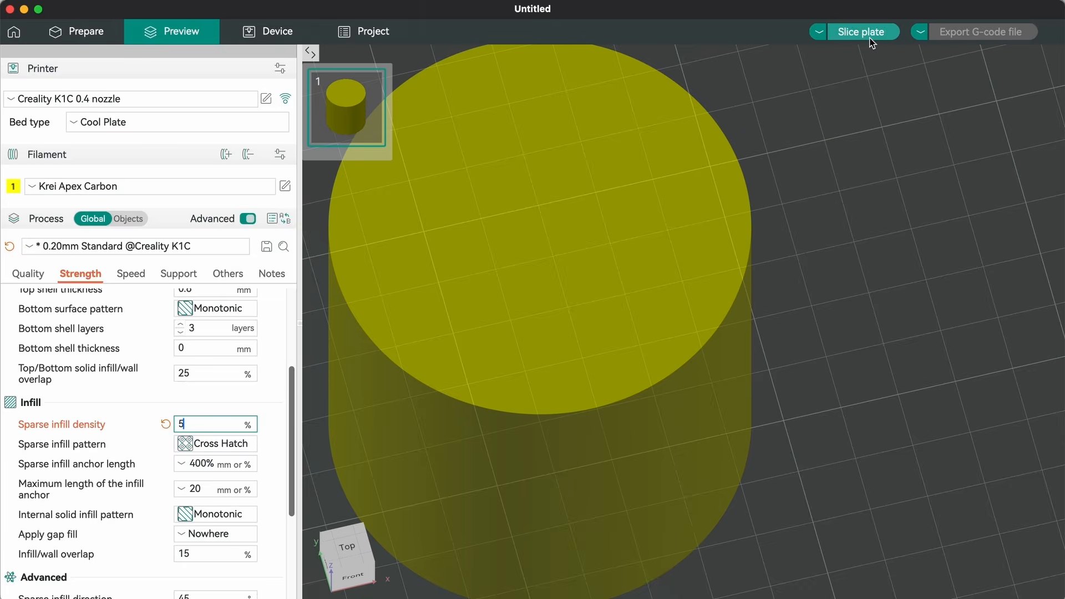
{"action": "left_click", "coordinate": [865, 32]}
Lower the preview to layer 211 (42.20 mm) to inspect the cylinder's Cross Hatch infill
{"action": "left_click_drag", "start_coordinate": [866, 413], "coordinate": [888, 429]}
{"action": "mouse_move", "coordinate": [1053, 280]}
{"action": "left_mouse_down"}
{"action": "mouse_move", "coordinate": [1047, 476]}
{"action": "mouse_move", "coordinate": [1050, 282]}
{"action": "left_mouse_up"}
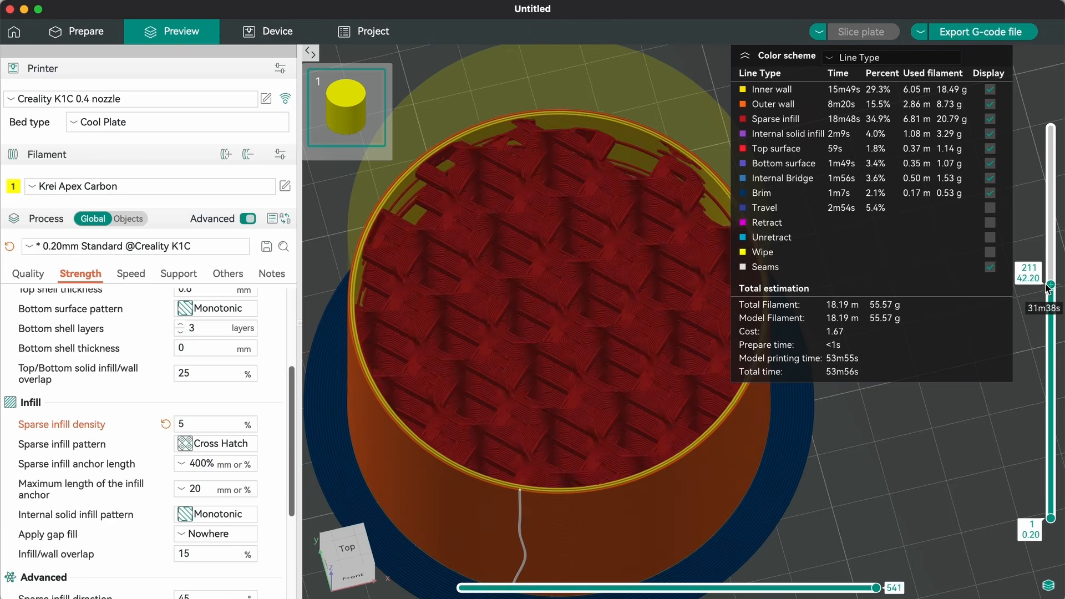
Raise the preview to layer 217 (43.40 mm) and inspect the cylinder's Cross Hatch infill up close
{"action": "scroll", "coordinate": [979, 474], "scroll_direction": "up", "scroll_amount": 5}
{"action": "scroll", "coordinate": [977, 468], "scroll_direction": "down", "scroll_amount": 5}
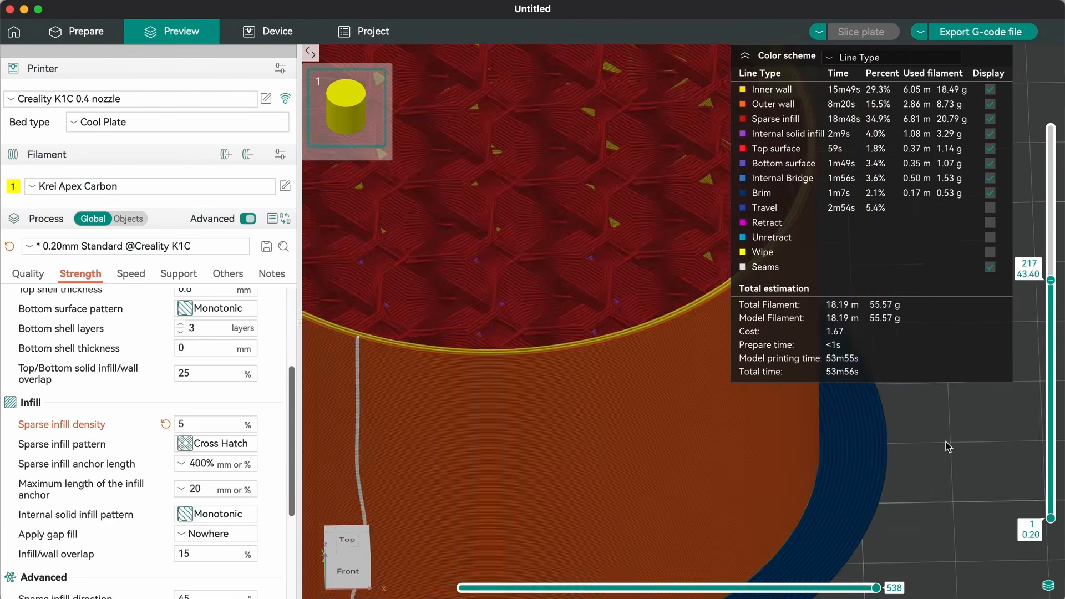
{"action": "middle_click_drag", "start_coordinate": [881, 460], "coordinate": [879, 427]}
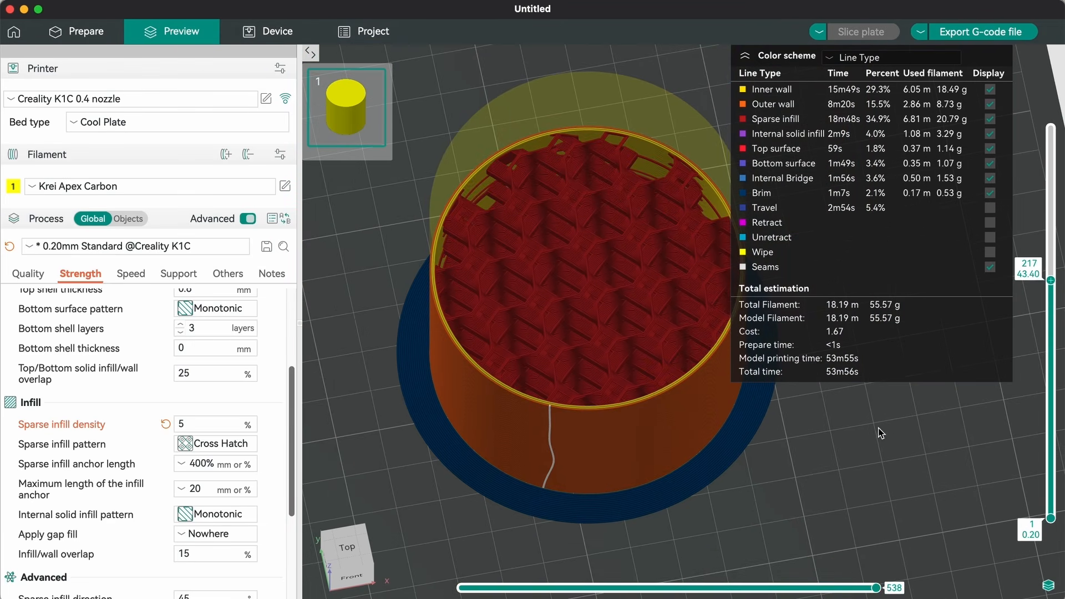
Change the cylinder's sparse infill pattern to Gyroid, reslice the plate, and inspect the infill up close
{"action": "left_click", "coordinate": [233, 445]}
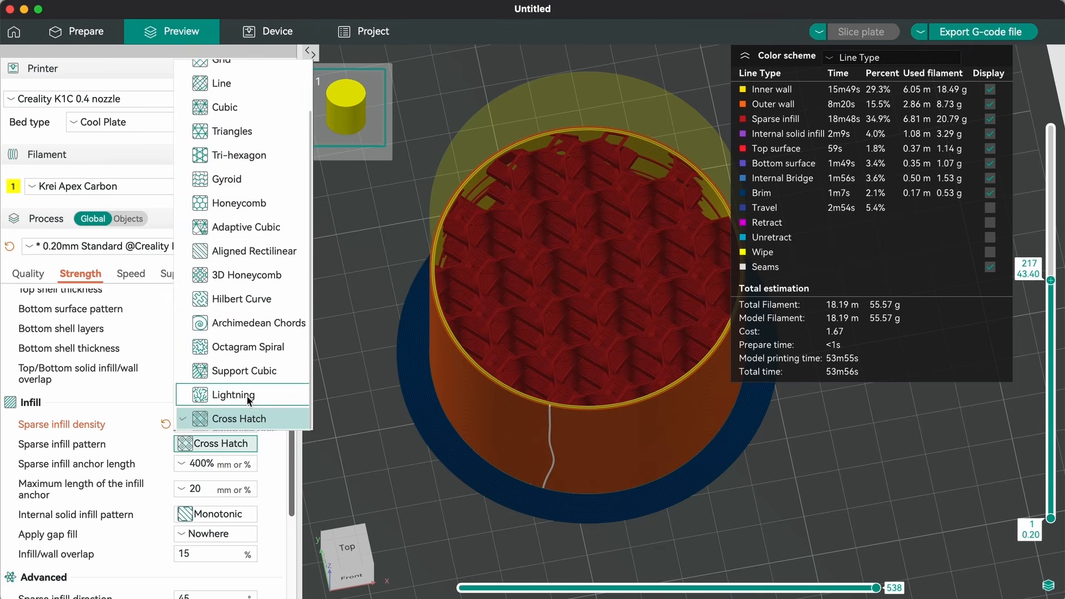
{"action": "left_click", "coordinate": [227, 179]}
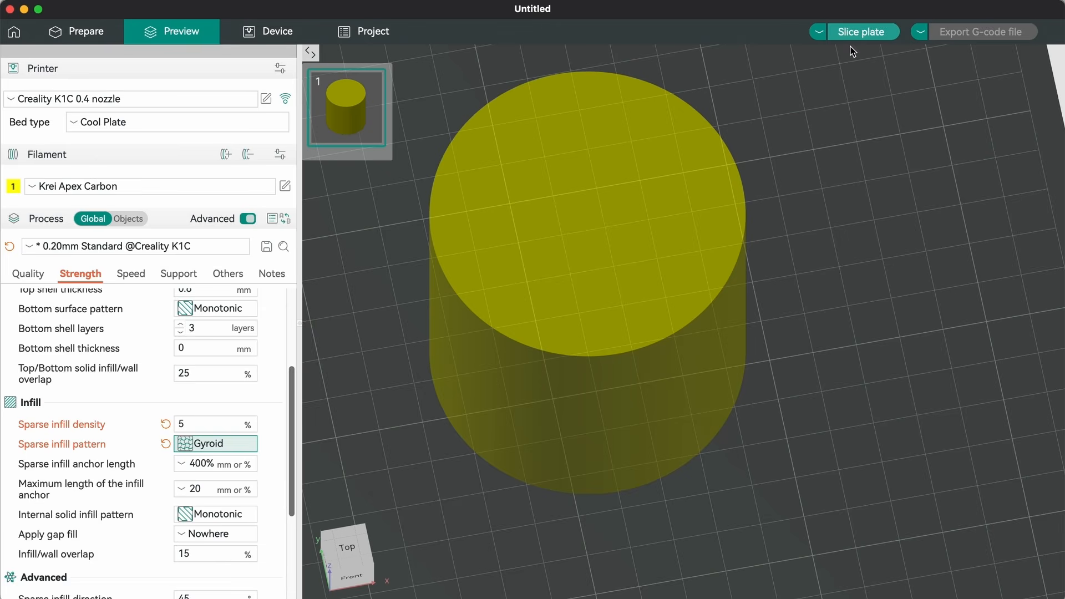
{"action": "left_click", "coordinate": [859, 35]}
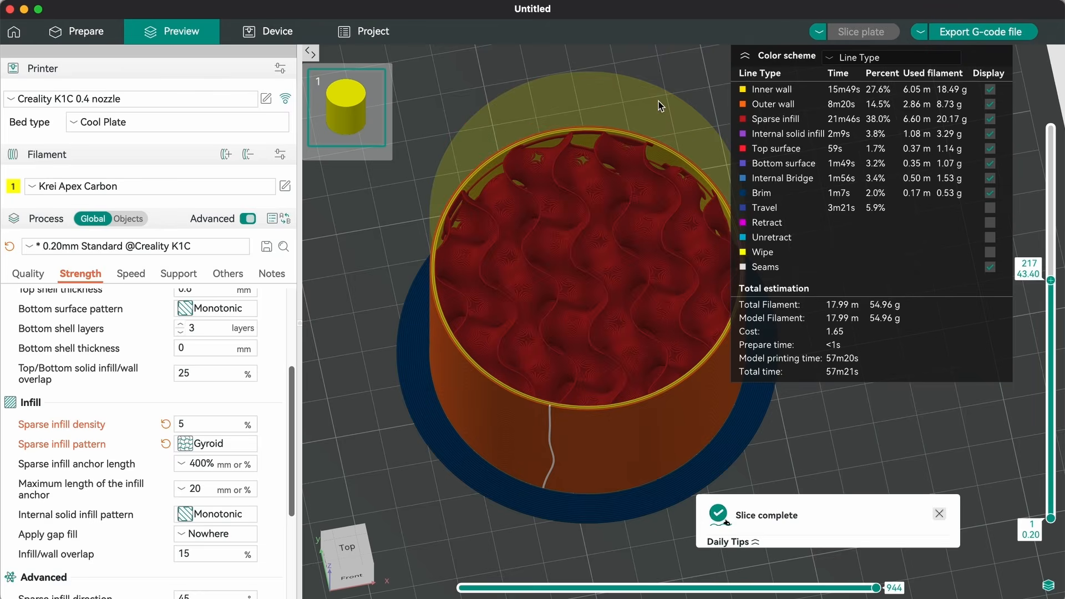
{"action": "scroll", "coordinate": [661, 111], "scroll_direction": "up", "scroll_amount": 3}
{"action": "left_click_drag", "start_coordinate": [858, 452], "coordinate": [884, 464]}
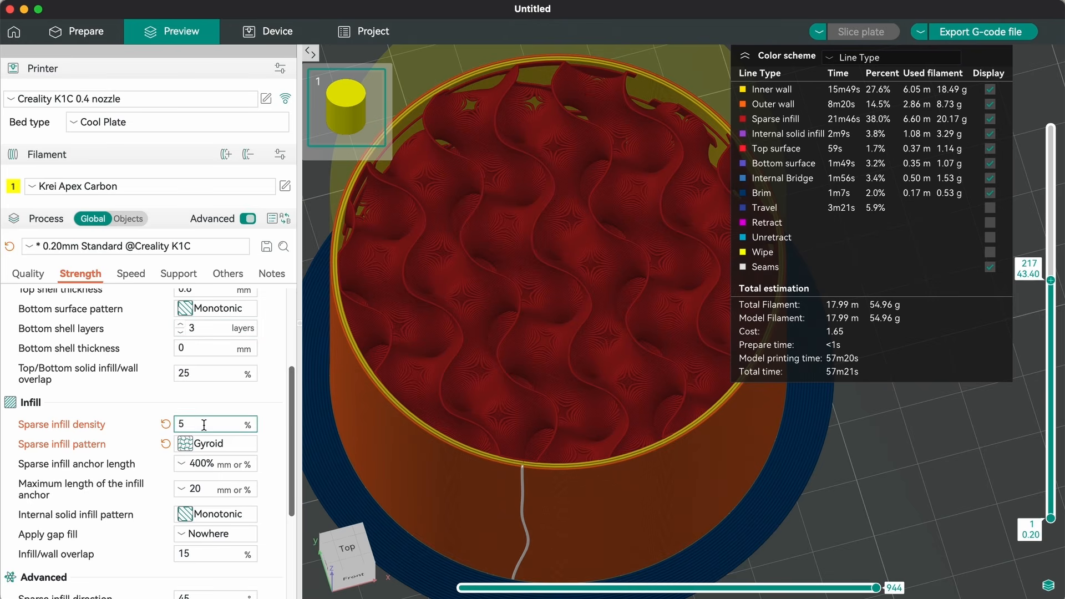
Set the sparse infill pattern back to Cross Hatch and reslice the cylinder
{"action": "left_click", "coordinate": [229, 444]}
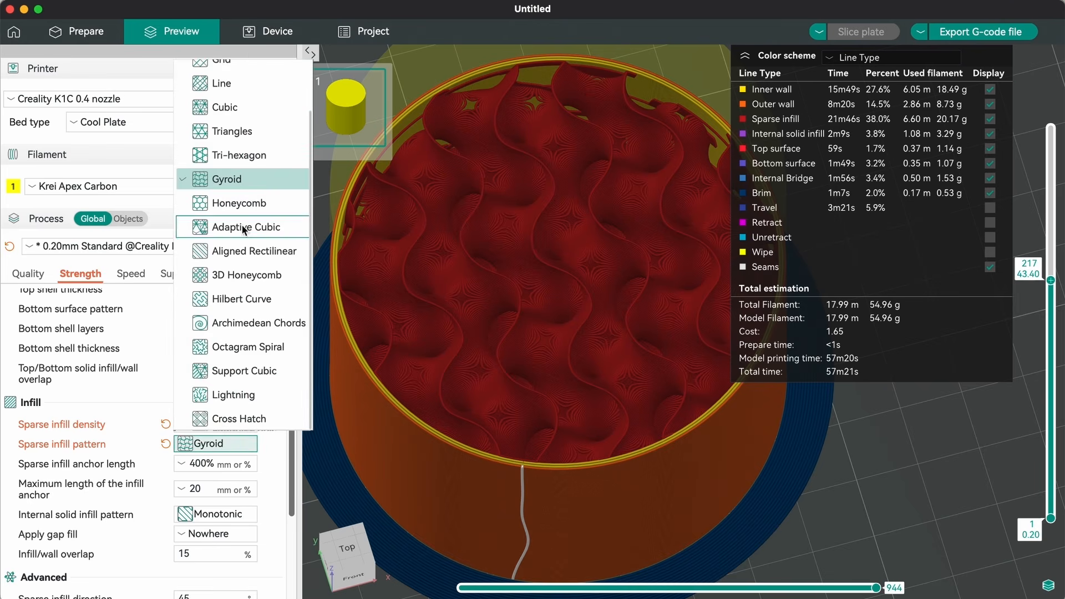
{"action": "scroll", "coordinate": [255, 238], "scroll_direction": "up", "scroll_amount": 2}
{"action": "scroll", "coordinate": [253, 377], "scroll_direction": "down", "scroll_amount": 2}
{"action": "left_click", "coordinate": [248, 419]}
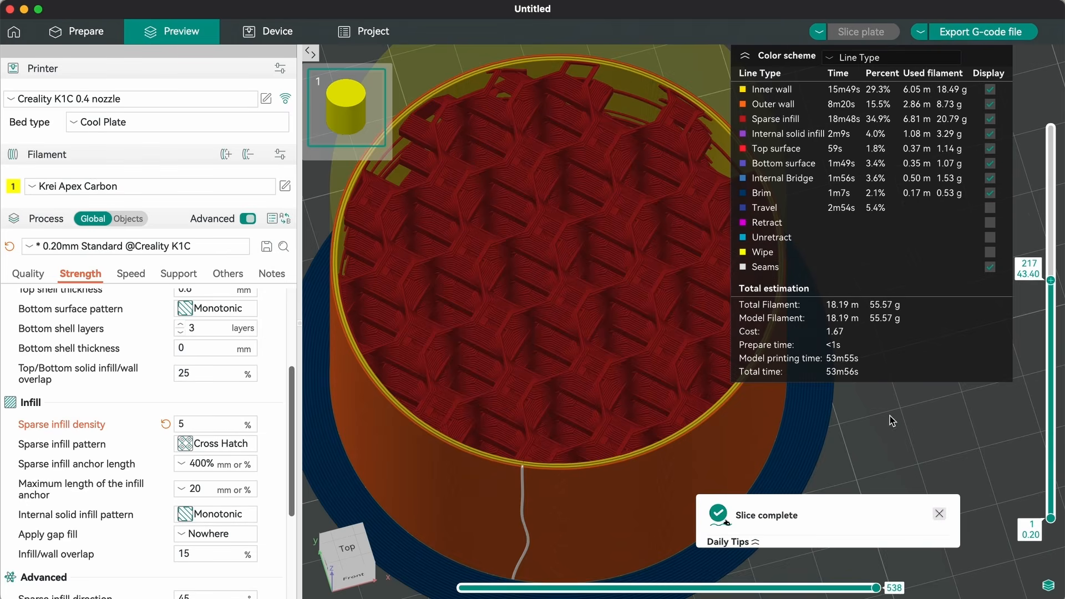
{"action": "mouse_move", "coordinate": [892, 421]}
{"action": "left_mouse_down"}
{"action": "mouse_move", "coordinate": [900, 405]}
{"action": "mouse_move", "coordinate": [875, 421]}
{"action": "left_mouse_up"}
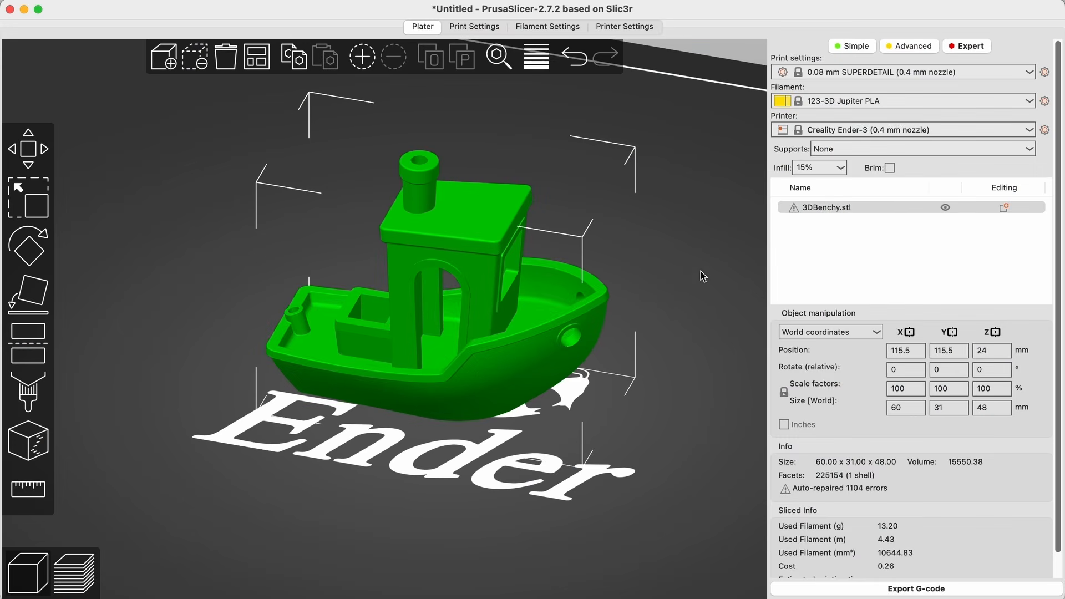
Look through the print, filament and printer settings of PrusaSlicer 2.7.2, and return to the boat on the plate
{"action": "scroll", "coordinate": [702, 275], "scroll_direction": "up", "scroll_amount": 5}
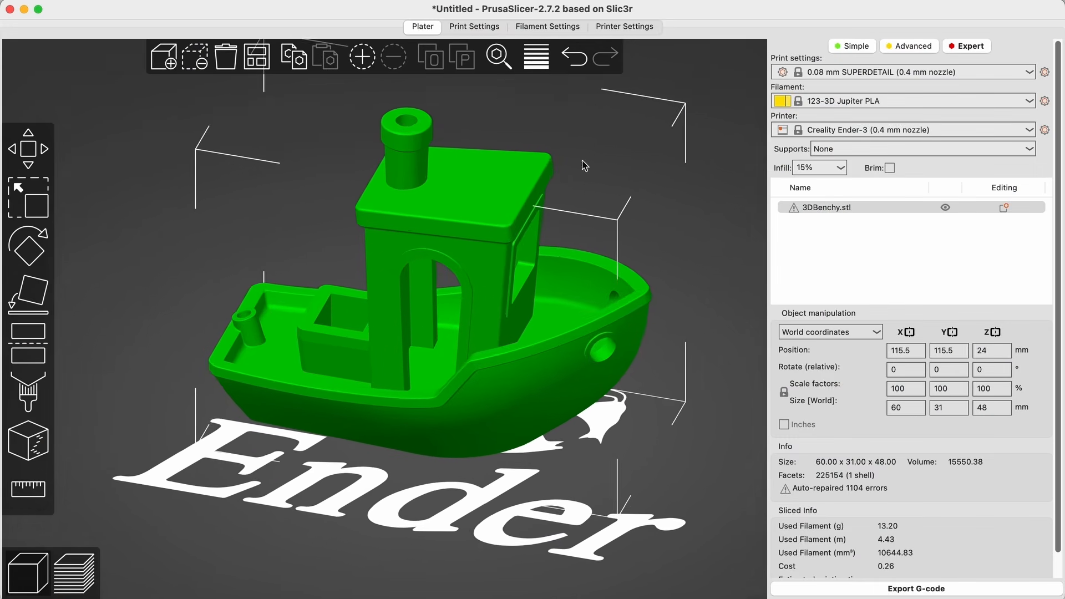
{"action": "left_click", "coordinate": [468, 31]}
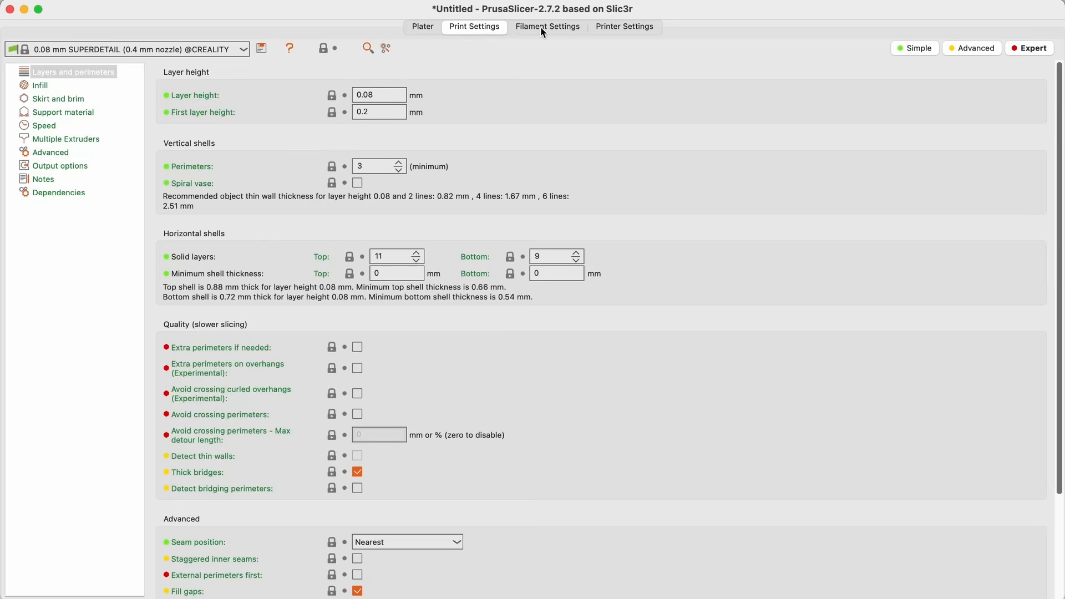
{"action": "left_click", "coordinate": [544, 27]}
{"action": "left_click", "coordinate": [629, 28]}
{"action": "left_click", "coordinate": [425, 28]}
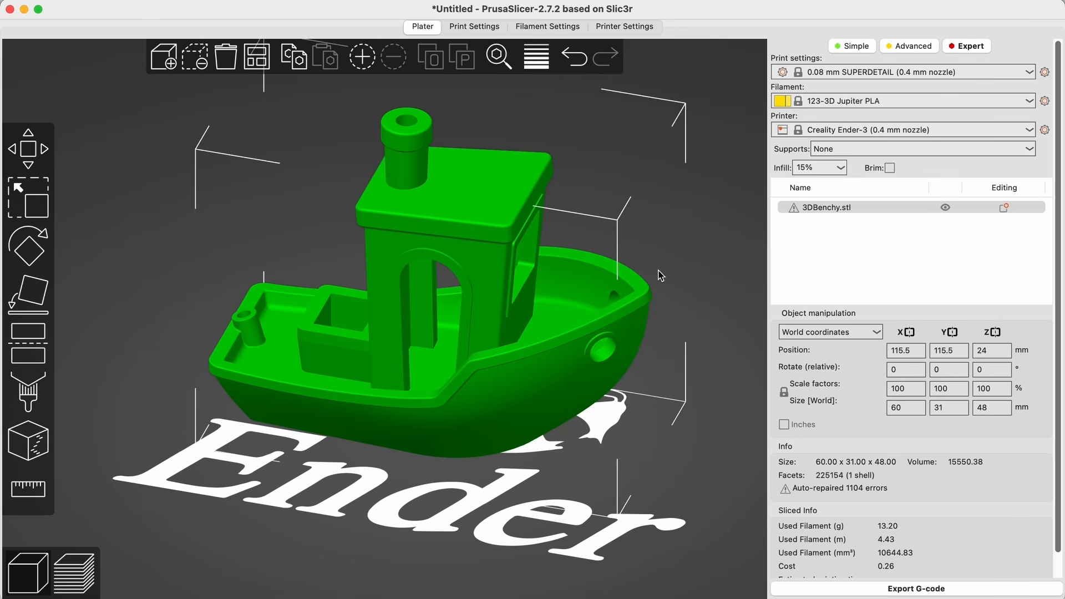
Switch to PrusaSlicer 2.8.0-alpha5 and view its redesigned interface with the boat model on the plate
{"action": "key", "text": "ctrl+Up"}
{"action": "key", "text": "ctrl+Up"}
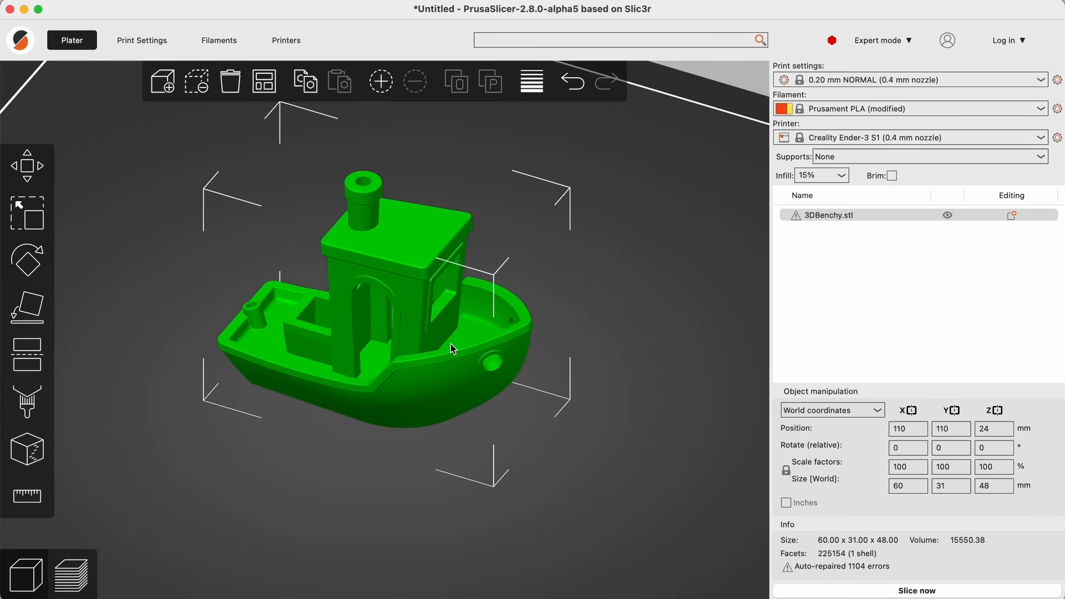
{"action": "middle_click_drag", "start_coordinate": [590, 311], "coordinate": [628, 343]}
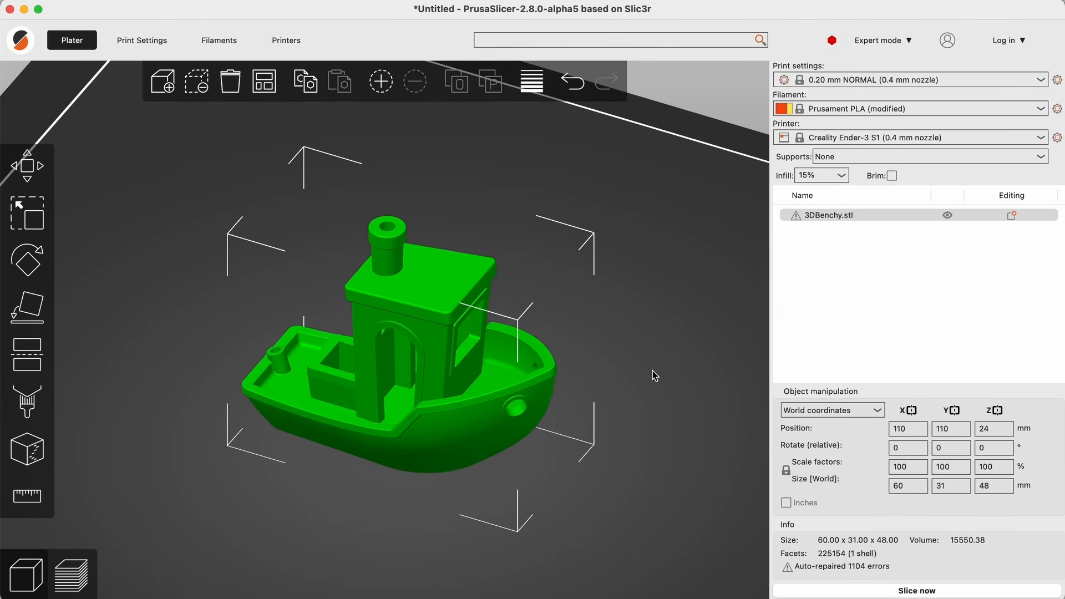
{"action": "scroll", "coordinate": [654, 368], "scroll_direction": "down", "scroll_amount": 2}
{"action": "scroll", "coordinate": [657, 364], "scroll_direction": "up", "scroll_amount": 2}
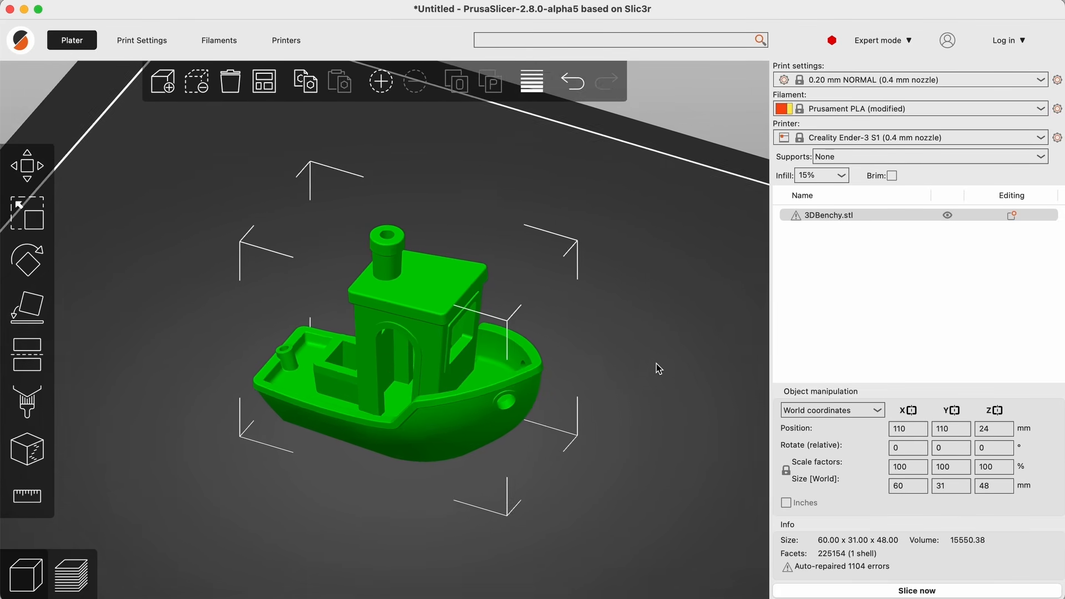
{"action": "scroll", "coordinate": [657, 356], "scroll_direction": "up", "scroll_amount": 3}
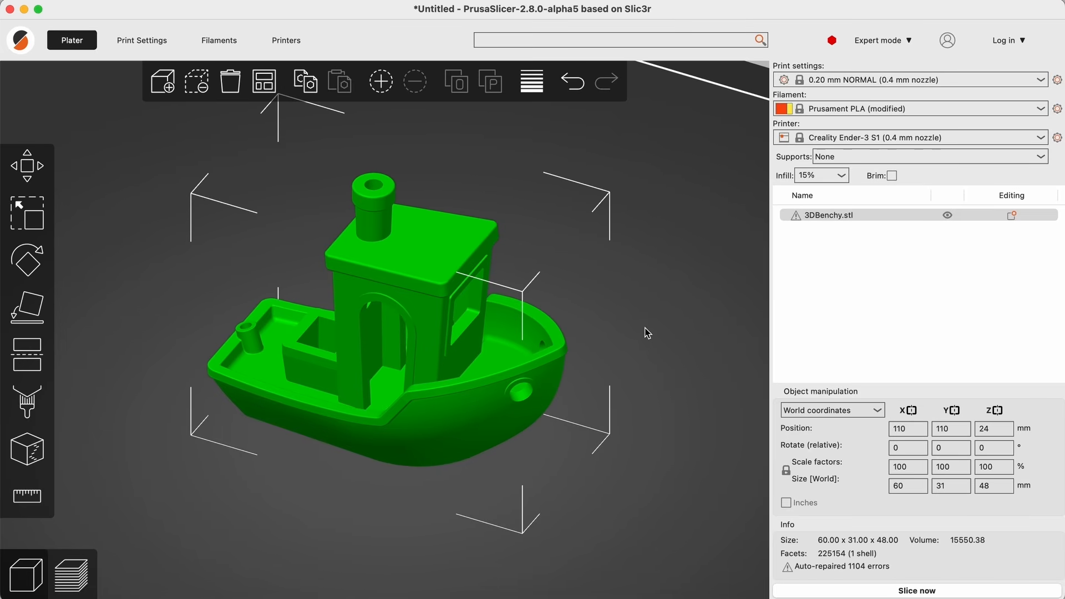
View the available user modes and the Prusa Account log-in options in PrusaSlicer 2.8.0-alpha5
{"action": "left_click", "coordinate": [882, 40]}
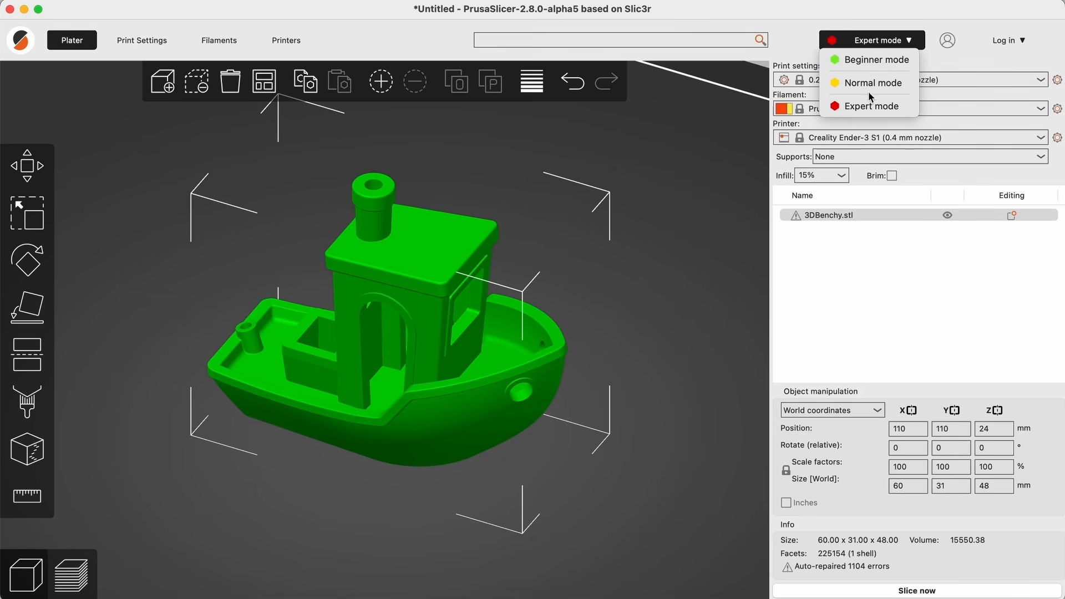
{"action": "left_click", "coordinate": [1014, 41]}
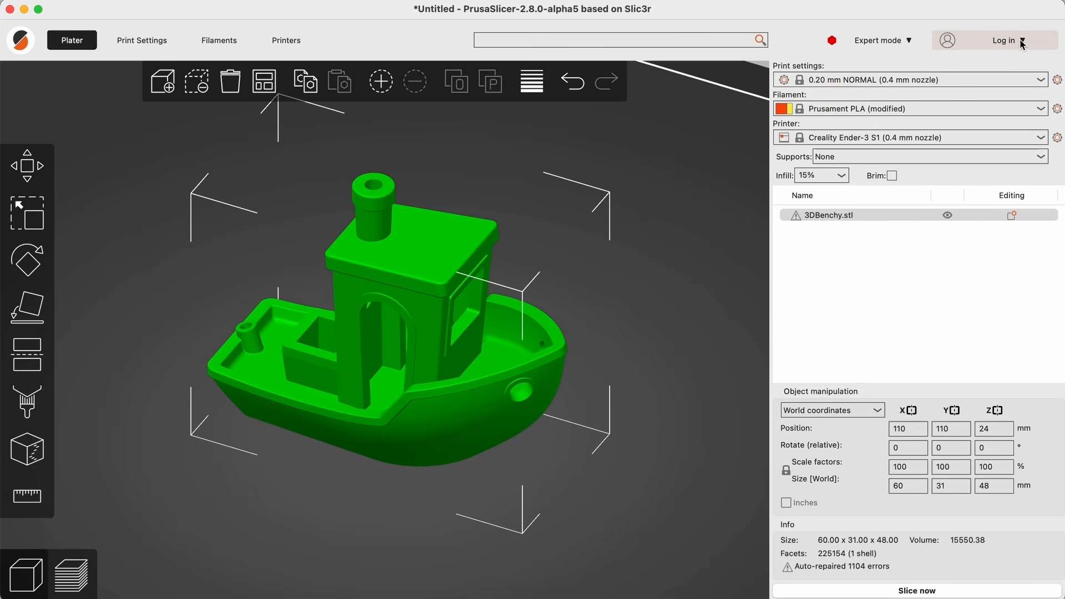
{"action": "left_click", "coordinate": [1023, 44]}
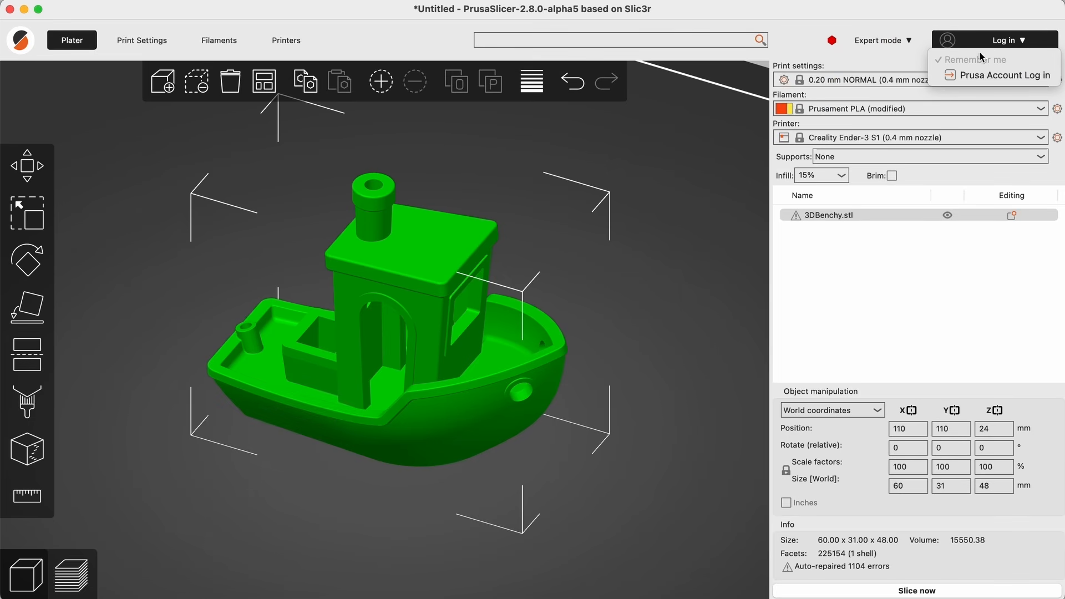
Switch to the browser and review the Prusa Connect integration release notes and the supported printers on the Prusa Connect site
{"action": "key", "text": "ctrl+Up"}
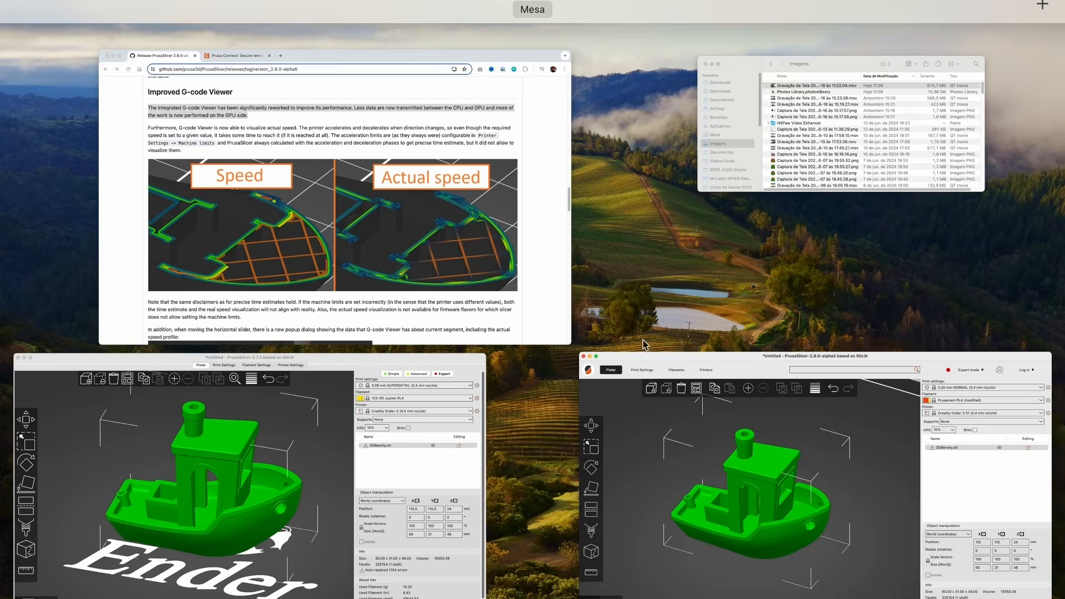
{"action": "left_click", "coordinate": [549, 288]}
{"action": "left_click_drag", "start_coordinate": [1060, 350], "coordinate": [1057, 159]}
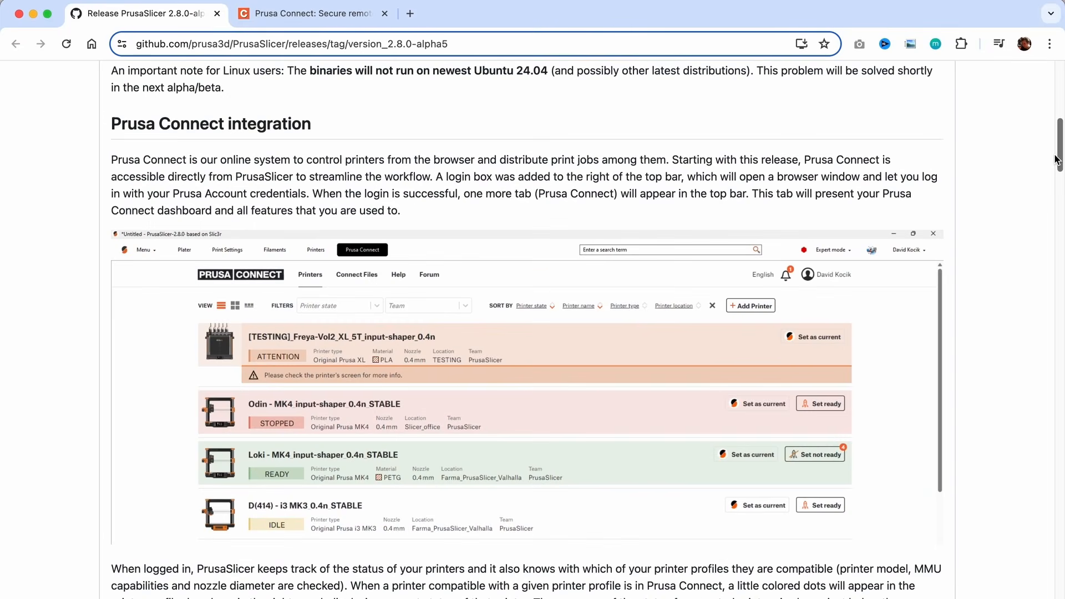
{"action": "key", "text": "ctrl+Tab"}
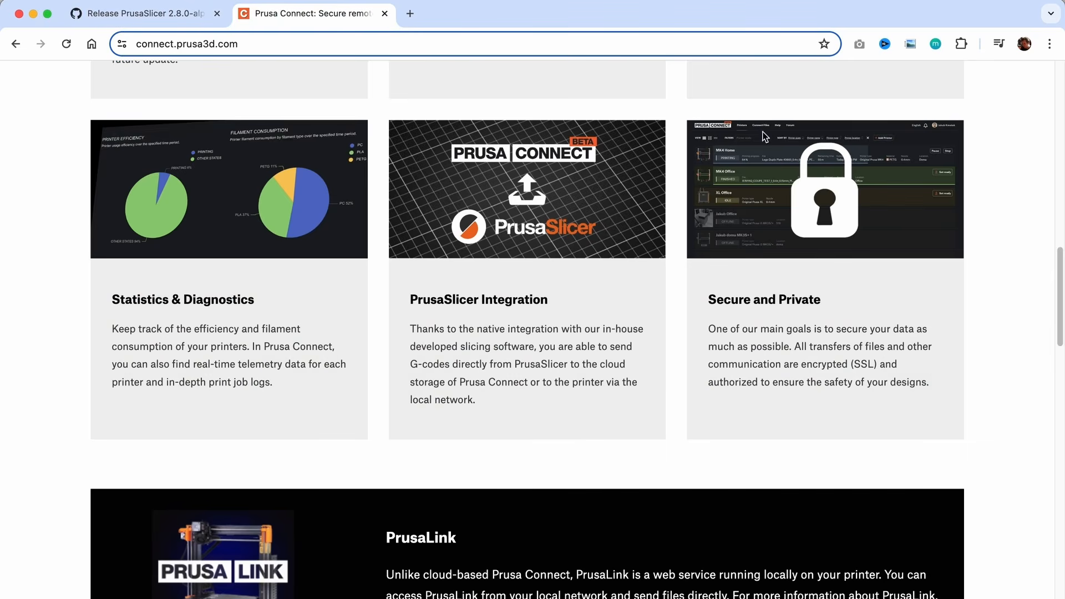
{"action": "left_click_drag", "start_coordinate": [1060, 327], "coordinate": [1057, 541]}
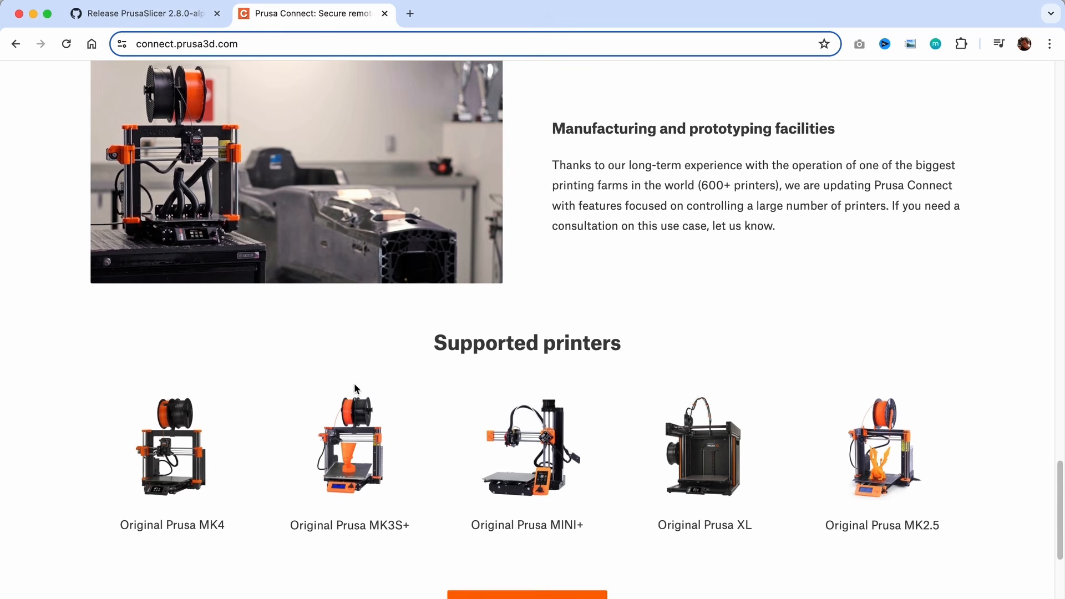
{"action": "left_click", "coordinate": [139, 22]}
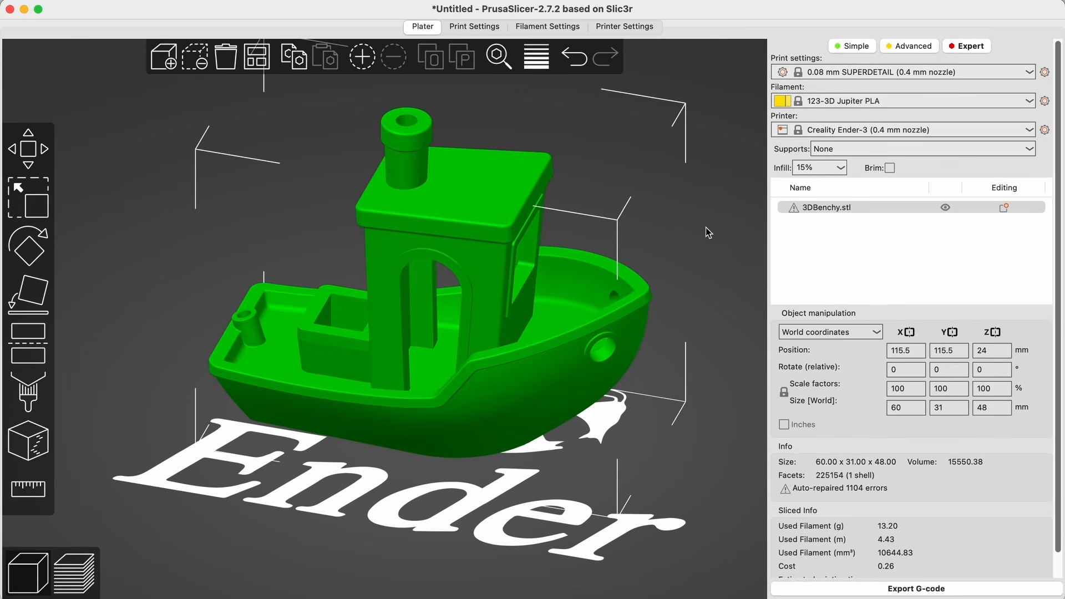
In the PrusaSlicer 2.7.2 project, show the boat's sliced preview and view it from above
{"action": "right_click_drag", "start_coordinate": [708, 233], "coordinate": [700, 259]}
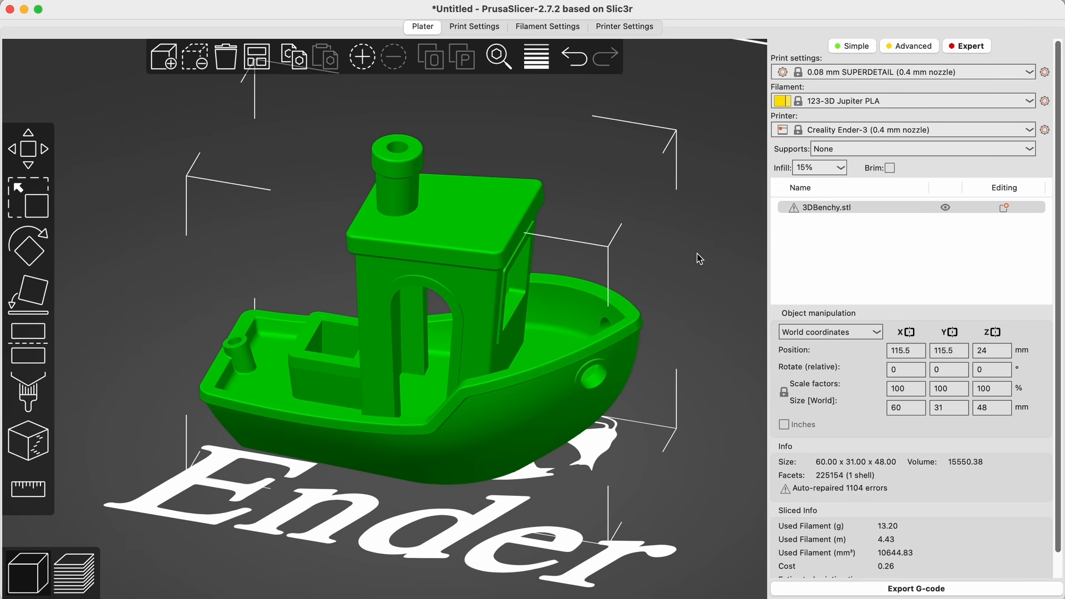
{"action": "left_click", "coordinate": [77, 572]}
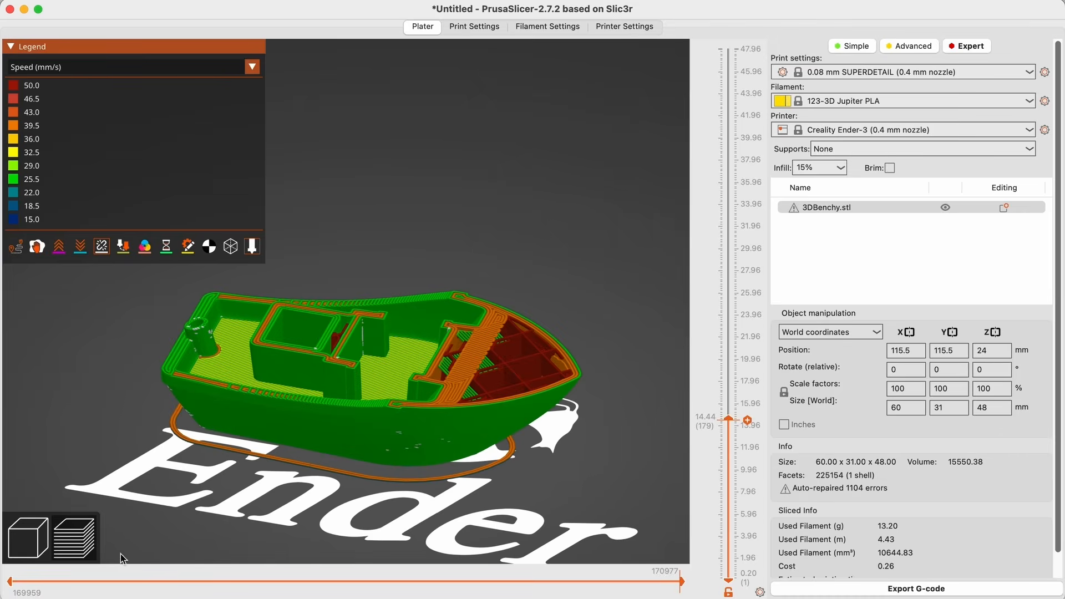
{"action": "left_click_drag", "start_coordinate": [477, 189], "coordinate": [475, 198]}
{"action": "right_click_drag", "start_coordinate": [476, 198], "coordinate": [519, 215]}
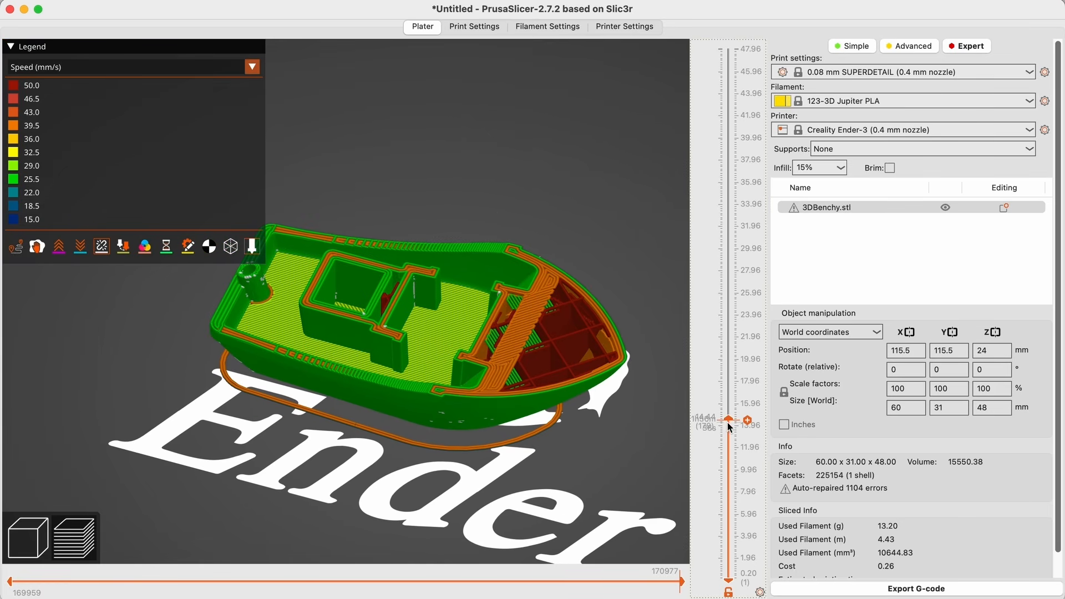
Raise the preview to layer 511 (41.00 mm) and inspect the boat's speed colours around the cabin and hull
{"action": "left_click_drag", "start_coordinate": [728, 420], "coordinate": [728, 127]}
{"action": "left_click_drag", "start_coordinate": [677, 388], "coordinate": [486, 242]}
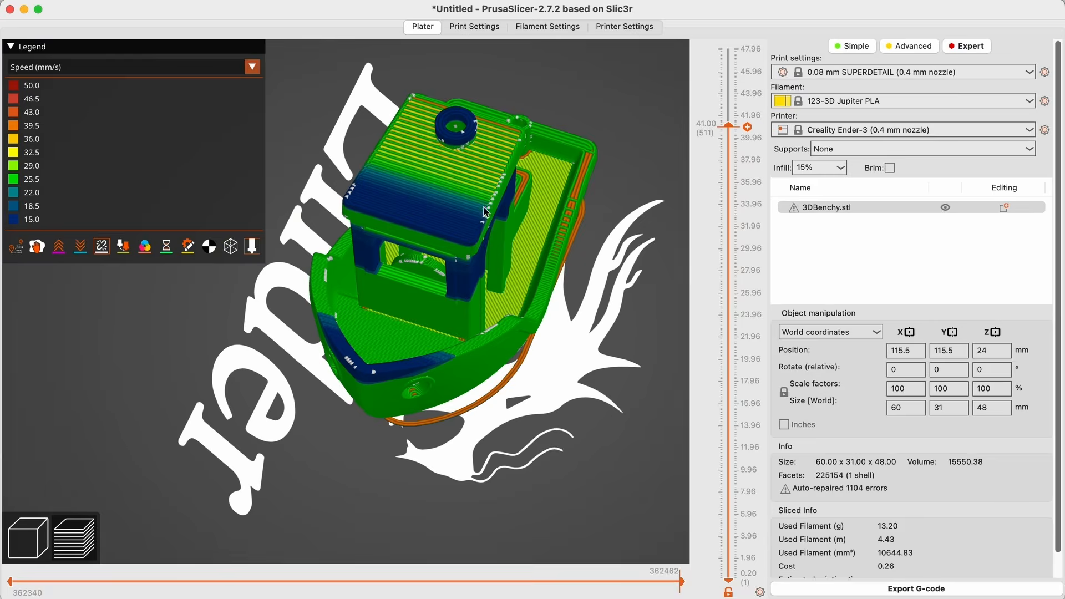
{"action": "scroll", "coordinate": [486, 242], "scroll_direction": "up", "scroll_amount": 5}
{"action": "left_click_drag", "start_coordinate": [276, 400], "coordinate": [474, 464]}
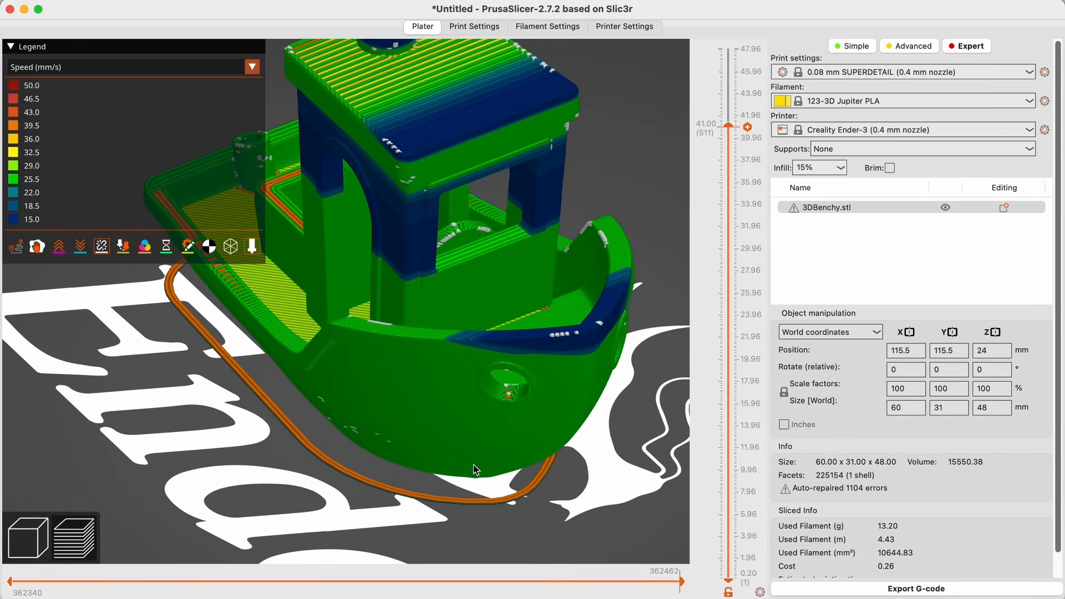
Switch to PrusaSlicer 2.8.0-alpha5 and slice the boat model
{"action": "key", "text": "ctrl+Up"}
{"action": "left_click", "coordinate": [342, 419]}
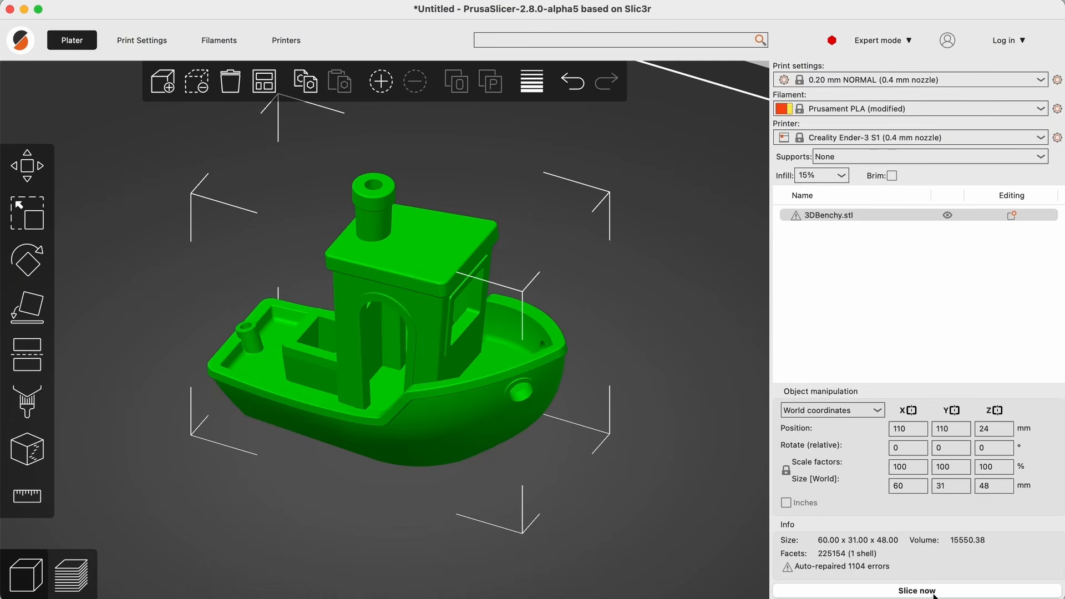
{"action": "left_click", "coordinate": [865, 579]}
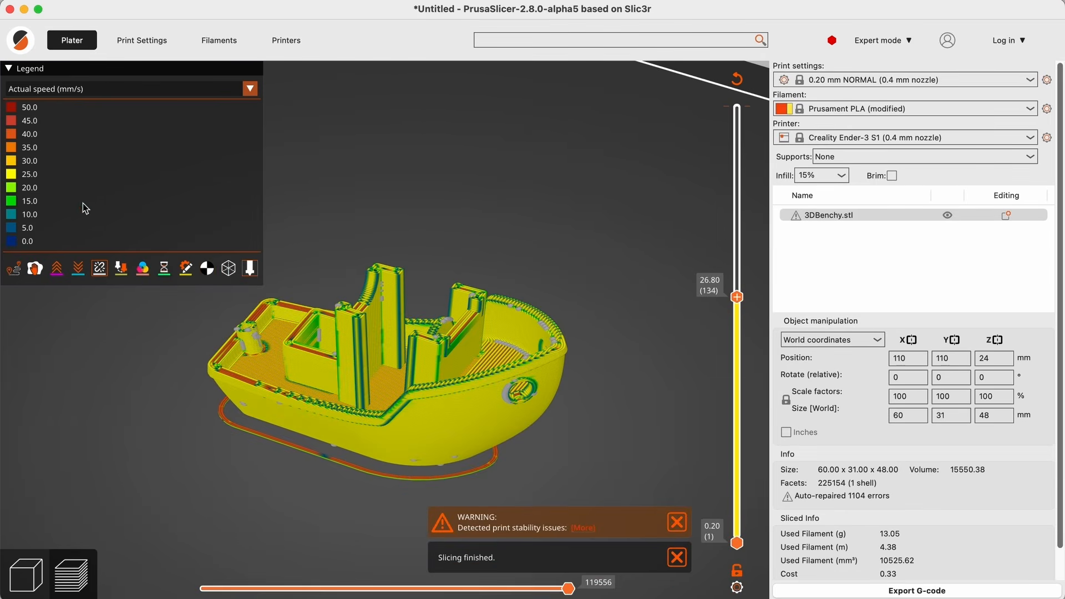
Colour the boat's preview by feature type and raise it to layer 240 (48.00 mm) to inspect the whole model
{"action": "left_click", "coordinate": [72, 89]}
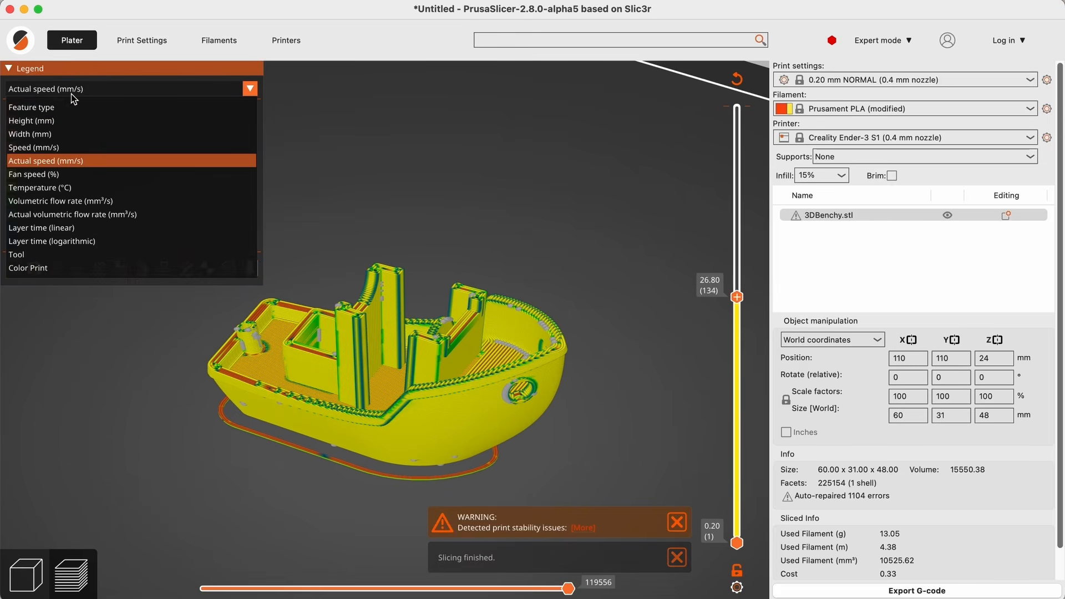
{"action": "left_click", "coordinate": [64, 105]}
{"action": "left_click_drag", "start_coordinate": [532, 251], "coordinate": [615, 371]}
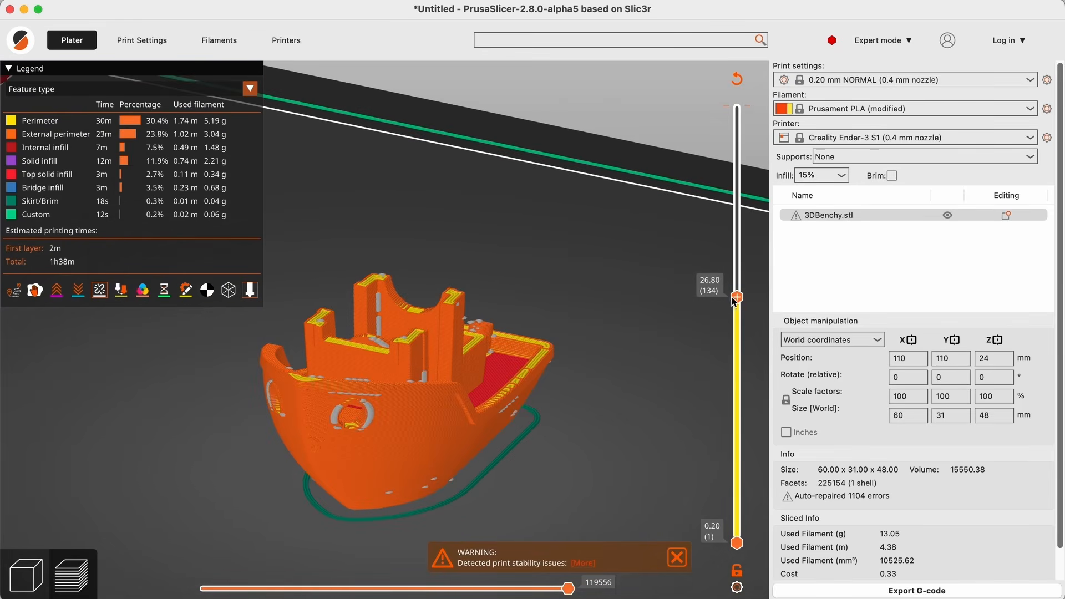
{"action": "left_click_drag", "start_coordinate": [735, 300], "coordinate": [751, 76]}
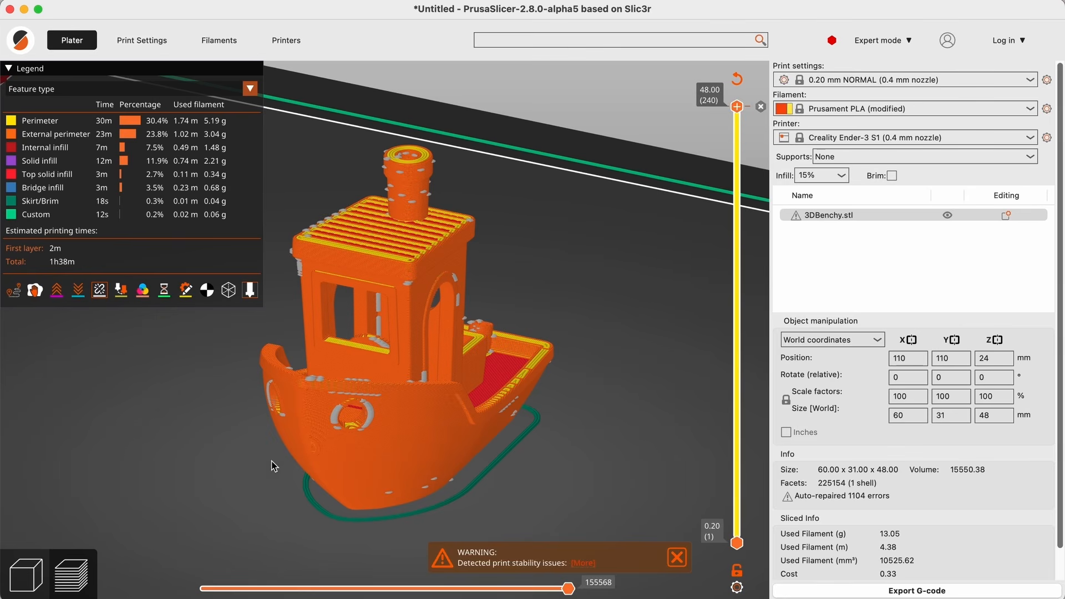
{"action": "left_click_drag", "start_coordinate": [273, 466], "coordinate": [299, 427]}
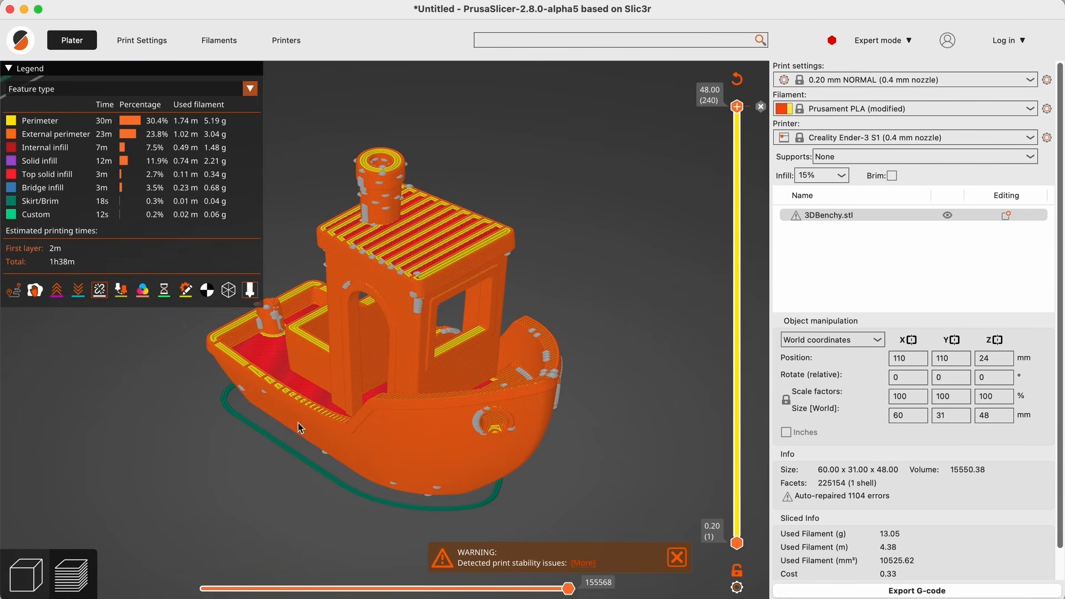
Colour the boat's sliced preview by speed (mm/s)
{"action": "left_click_drag", "start_coordinate": [531, 185], "coordinate": [568, 182]}
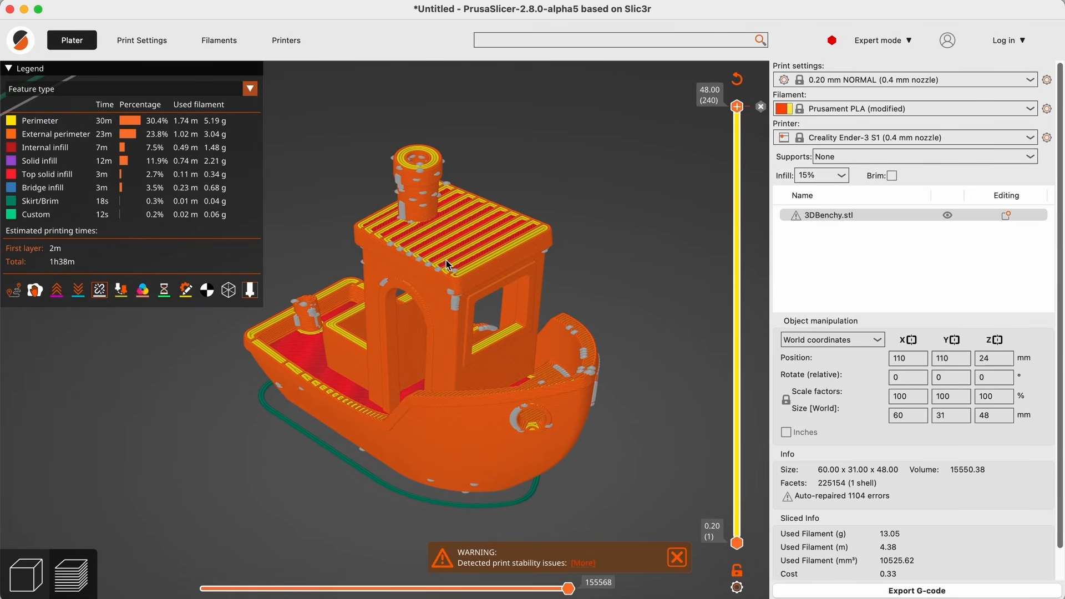
{"action": "left_click", "coordinate": [250, 87]}
{"action": "left_click", "coordinate": [25, 148]}
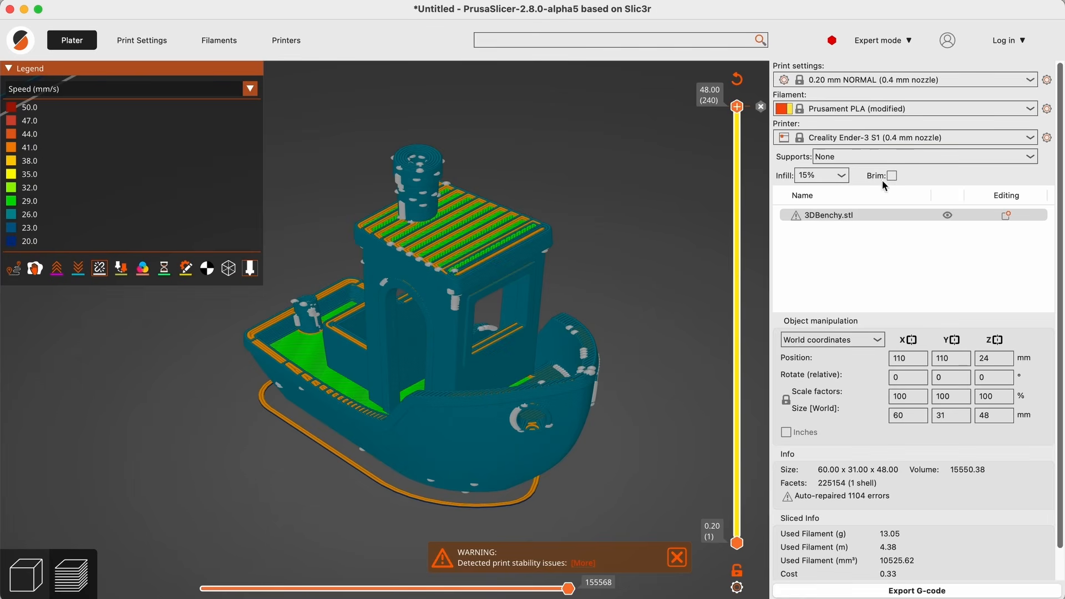
Lower the preview to layer 125 (25.00 mm) and inspect the speed colours of the deck and cabin base from above
{"action": "left_click_drag", "start_coordinate": [738, 106], "coordinate": [749, 320]}
{"action": "left_click_drag", "start_coordinate": [668, 233], "coordinate": [646, 242]}
{"action": "scroll", "coordinate": [651, 201], "scroll_direction": "up", "scroll_amount": 4}
{"action": "right_click_drag", "start_coordinate": [645, 242], "coordinate": [627, 167]}
{"action": "scroll", "coordinate": [628, 167], "scroll_direction": "down", "scroll_amount": 2}
{"action": "scroll", "coordinate": [627, 167], "scroll_direction": "up", "scroll_amount": 6}
{"action": "scroll", "coordinate": [628, 167], "scroll_direction": "down", "scroll_amount": 7}
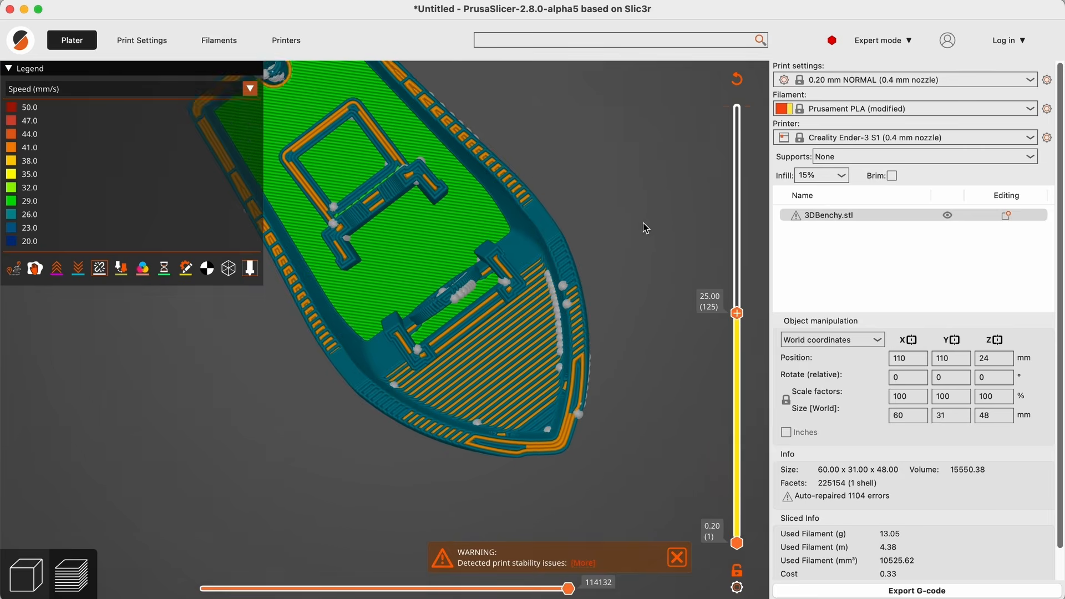
Lower the preview to layer 54 (10.80 mm) and inspect the speed colours of the infill inside the bow
{"action": "left_click_drag", "start_coordinate": [644, 221], "coordinate": [645, 276]}
{"action": "left_click_drag", "start_coordinate": [738, 313], "coordinate": [767, 440]}
{"action": "right_click_drag", "start_coordinate": [621, 346], "coordinate": [670, 279]}
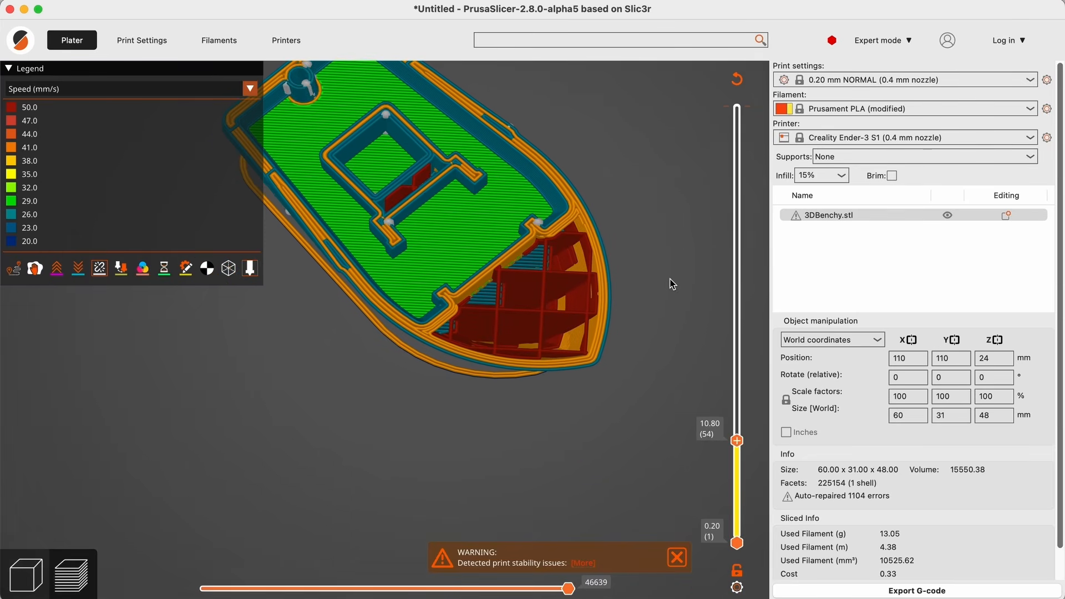
{"action": "scroll", "coordinate": [671, 254], "scroll_direction": "up", "scroll_amount": 5}
{"action": "scroll", "coordinate": [671, 255], "scroll_direction": "down", "scroll_amount": 2}
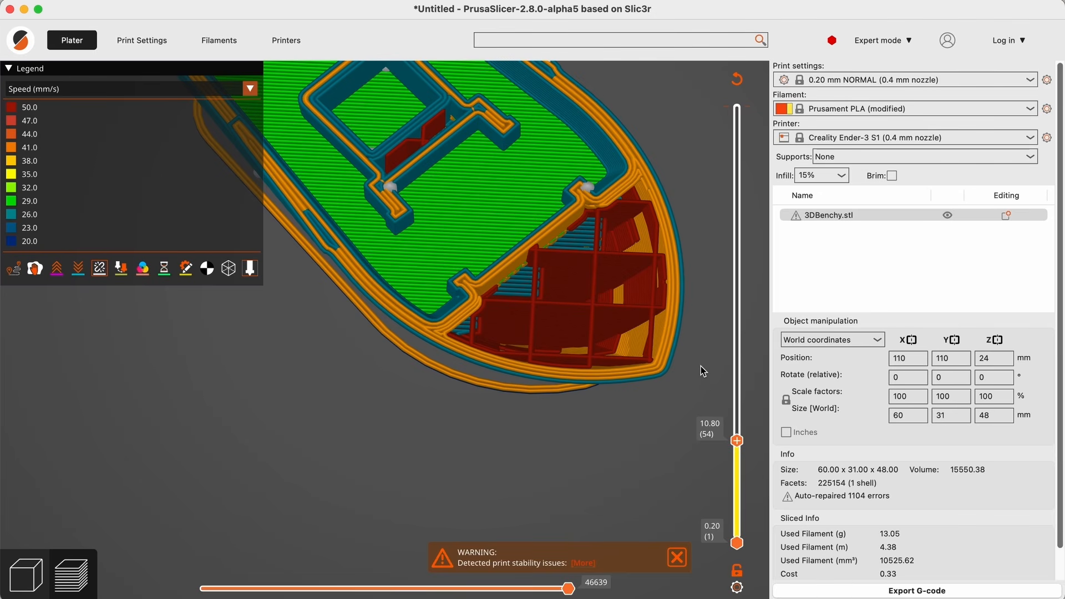
{"action": "left_click_drag", "start_coordinate": [552, 451], "coordinate": [593, 449]}
Colour the preview by actual speed (mm/s) and raise it to layer 122 (24.40 mm) to inspect the cabin walls and hull
{"action": "left_click", "coordinate": [148, 90]}
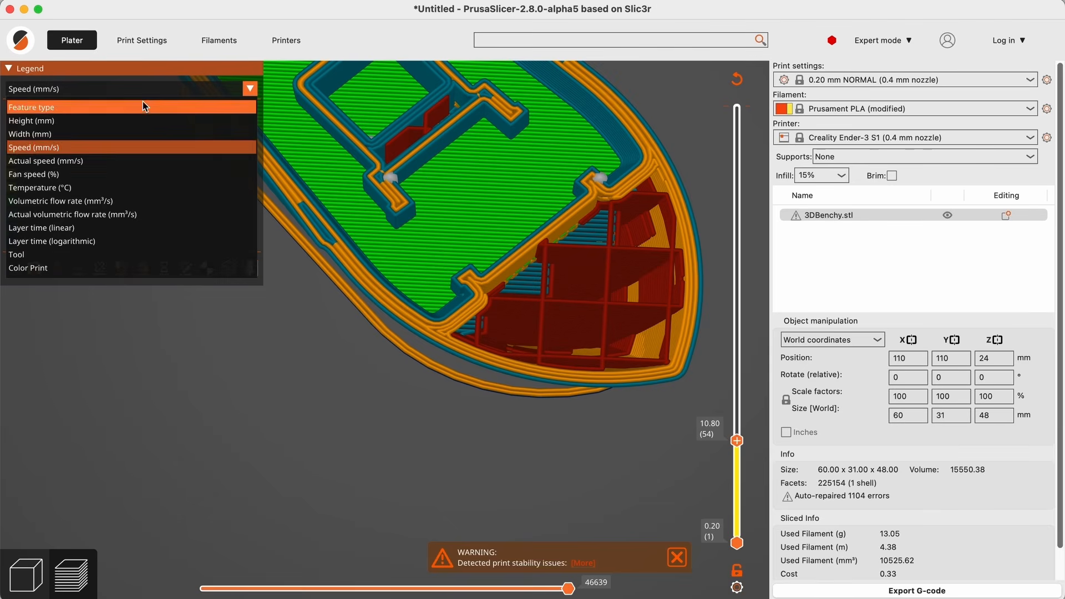
{"action": "left_click", "coordinate": [49, 163]}
{"action": "left_click_drag", "start_coordinate": [739, 444], "coordinate": [746, 324]}
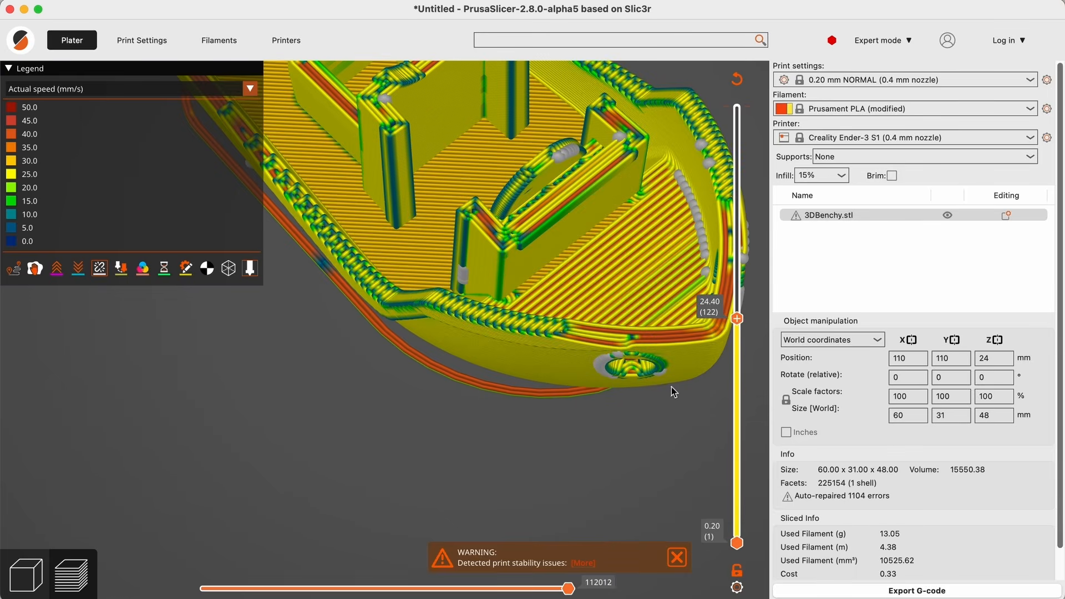
{"action": "right_click_drag", "start_coordinate": [616, 423], "coordinate": [528, 501]}
{"action": "scroll", "coordinate": [532, 327], "scroll_direction": "up", "scroll_amount": 8}
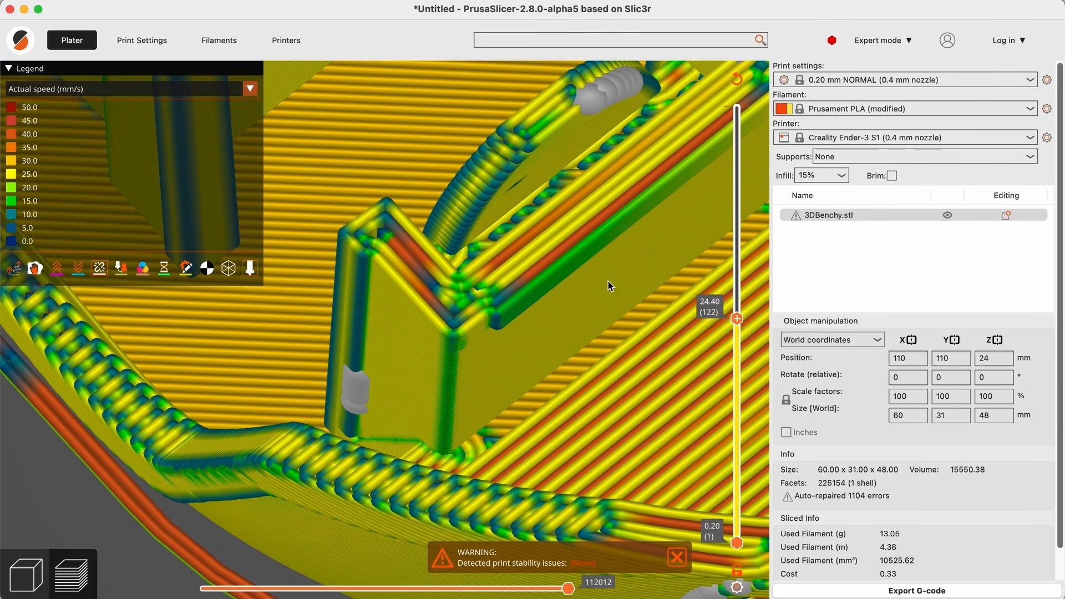
{"action": "scroll", "coordinate": [608, 282], "scroll_direction": "down", "scroll_amount": 5}
{"action": "left_click_drag", "start_coordinate": [630, 327], "coordinate": [587, 308]}
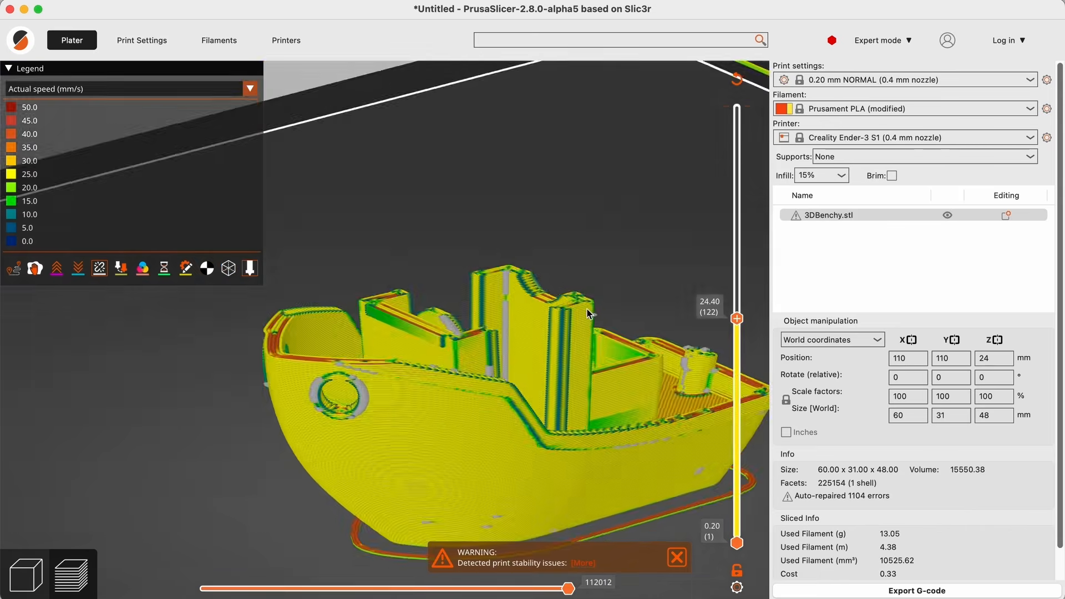
Lower the preview to layer 41 (8.20 mm), inspect the actual speed along the deck edges and dismiss the print stability warning
{"action": "key", "text": "1"}
{"action": "left_click_drag", "start_coordinate": [737, 320], "coordinate": [749, 470]}
{"action": "scroll", "coordinate": [610, 311], "scroll_direction": "up", "scroll_amount": 5}
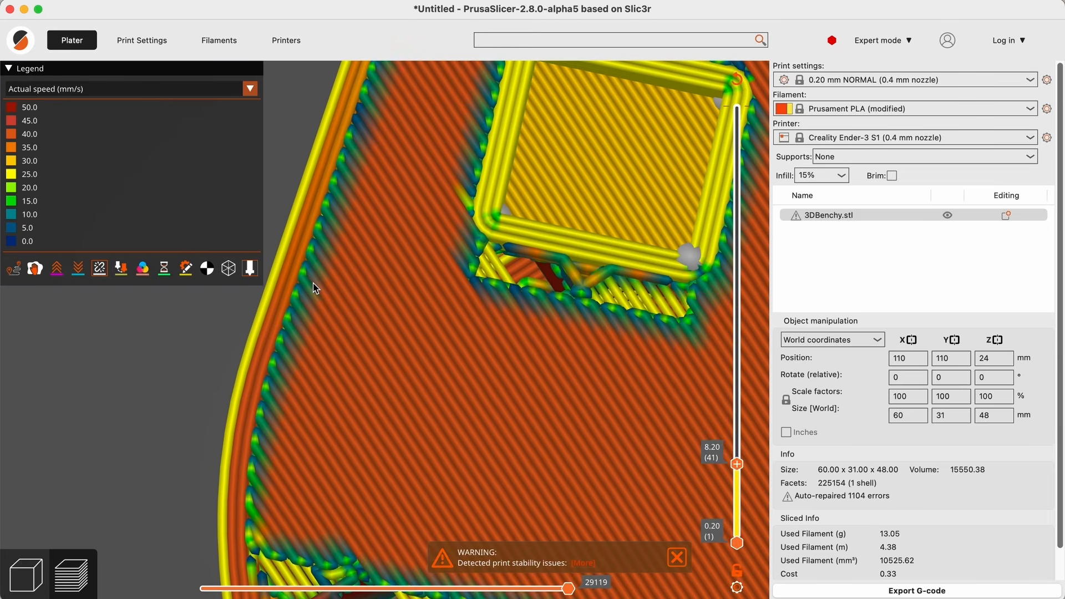
{"action": "scroll", "coordinate": [331, 295], "scroll_direction": "down", "scroll_amount": 4}
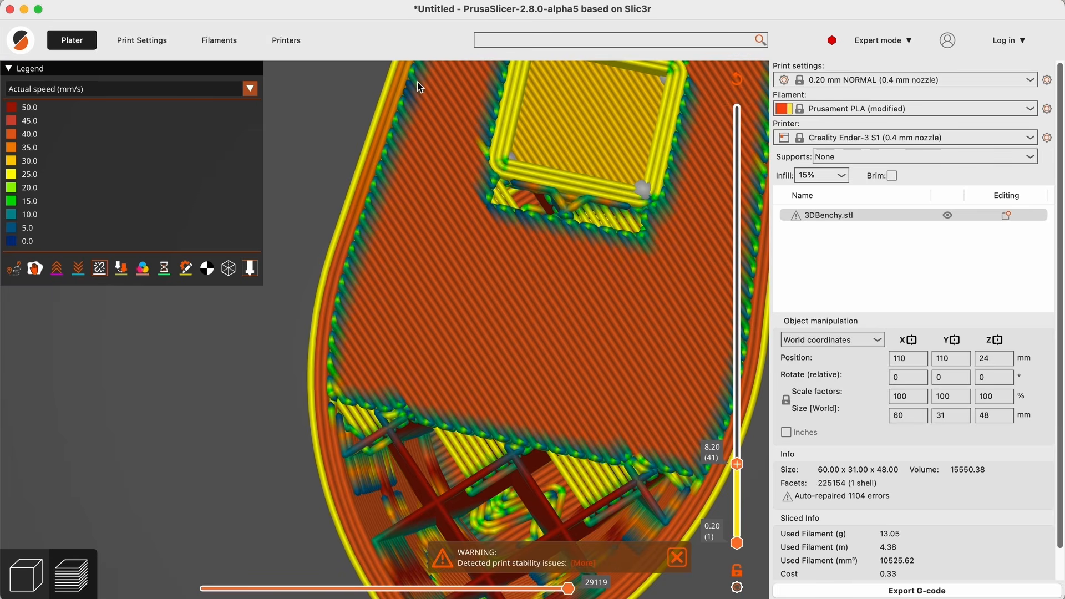
{"action": "scroll", "coordinate": [408, 111], "scroll_direction": "up", "scroll_amount": 2}
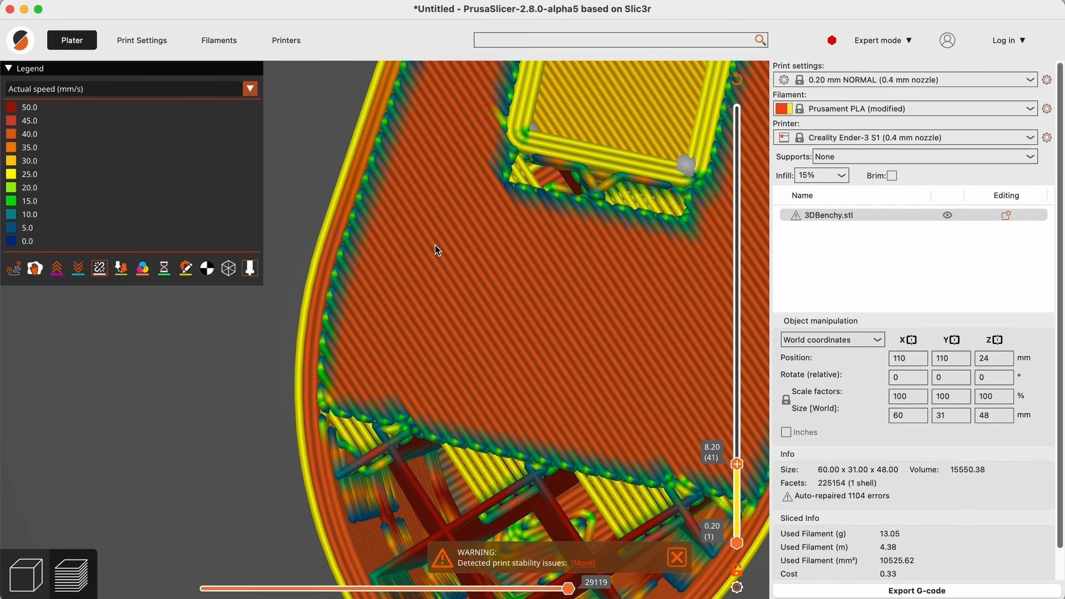
{"action": "scroll", "coordinate": [475, 305], "scroll_direction": "down", "scroll_amount": 2}
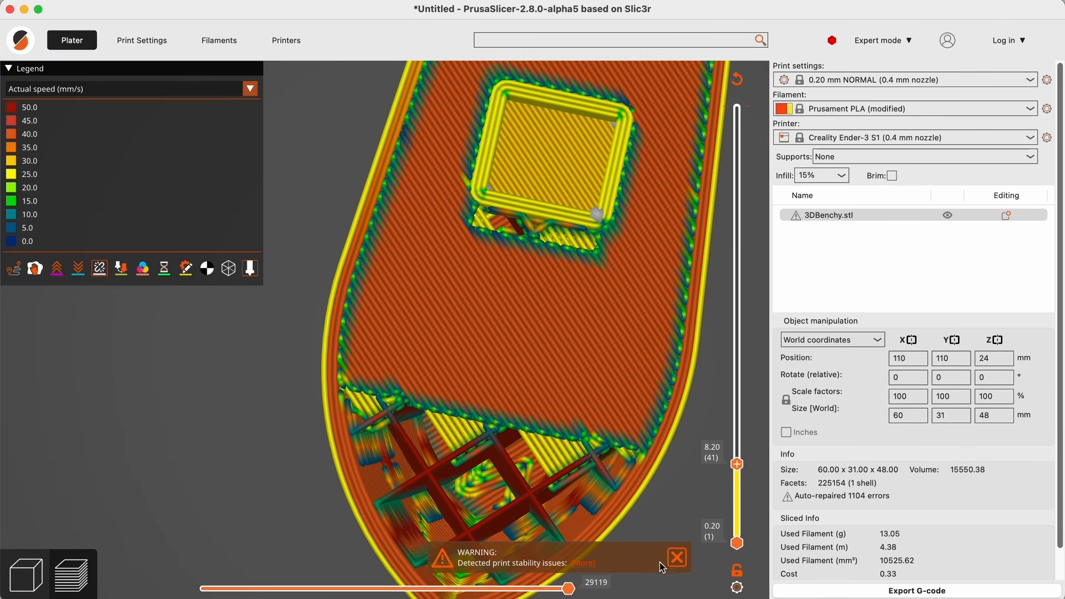
{"action": "left_click", "coordinate": [677, 557]}
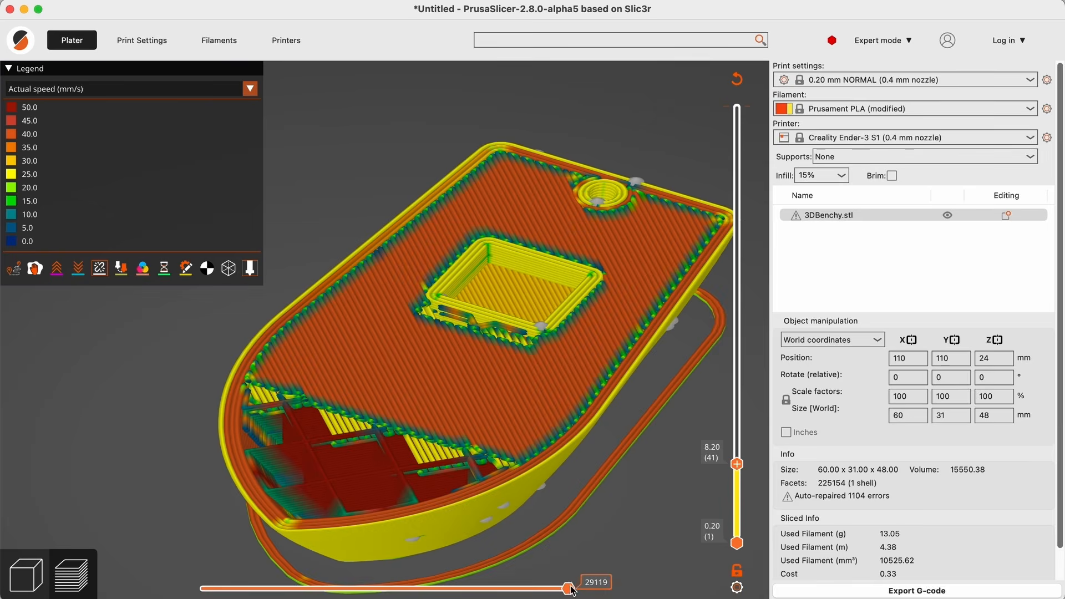
Step layer 41's toolpath back to move 28546 and show the position details with the actual speed profile table
{"action": "mouse_move", "coordinate": [572, 591]}
{"action": "left_mouse_down"}
{"action": "mouse_move", "coordinate": [261, 589]}
{"action": "mouse_move", "coordinate": [358, 592]}
{"action": "left_mouse_up"}
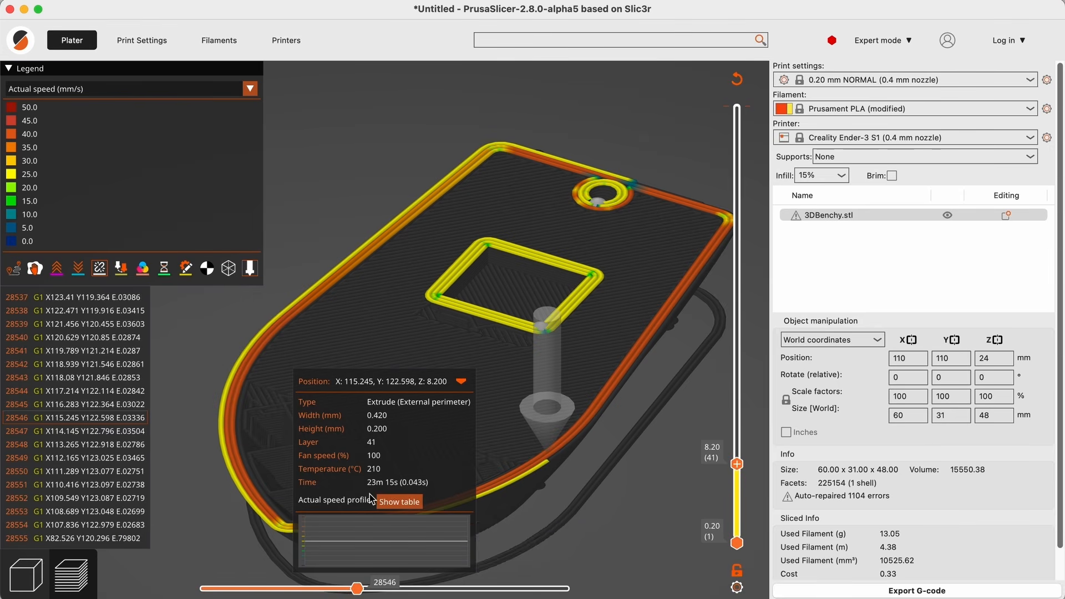
{"action": "left_click", "coordinate": [461, 381]}
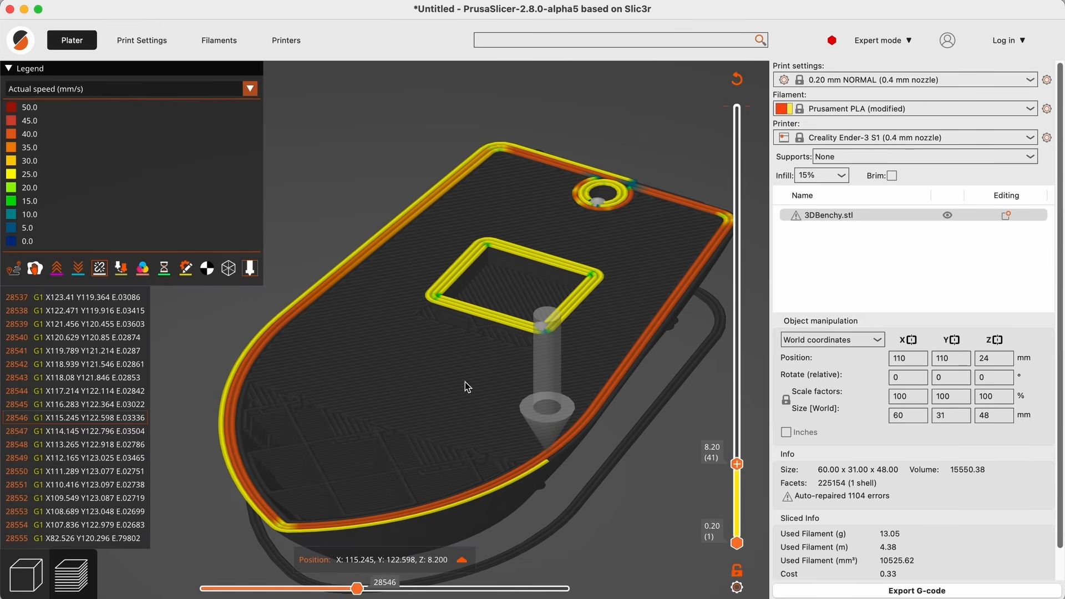
{"action": "left_click", "coordinate": [463, 562]}
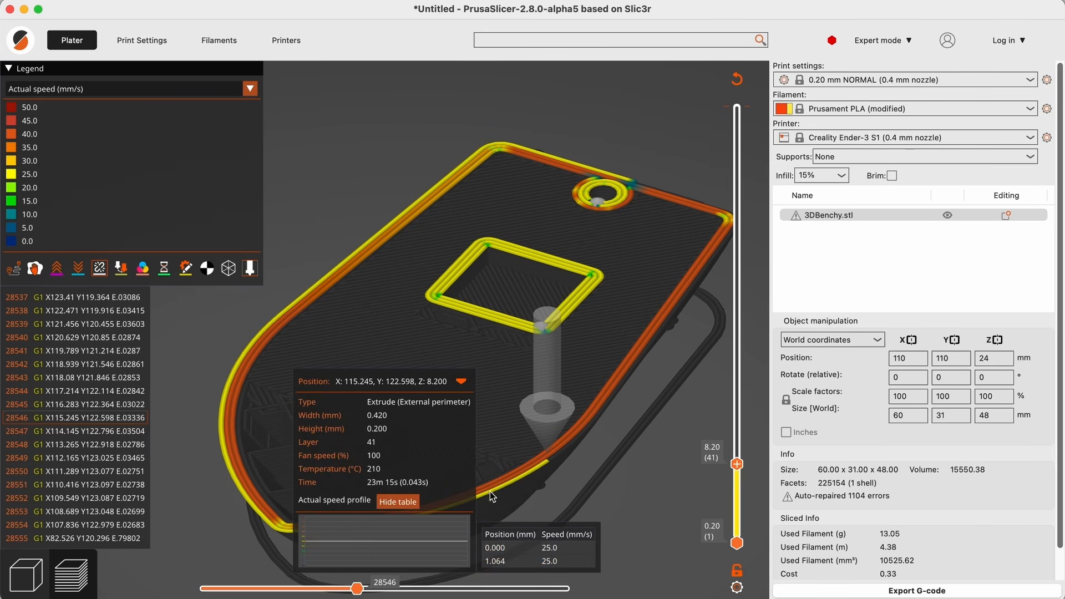
Advance layer 41's toolpath to move 28565 and on to 28673, inspecting the actual speed profile against the infill at the nozzle
{"action": "left_click", "coordinate": [368, 591]}
{"action": "left_click_drag", "start_coordinate": [366, 589], "coordinate": [365, 590]}
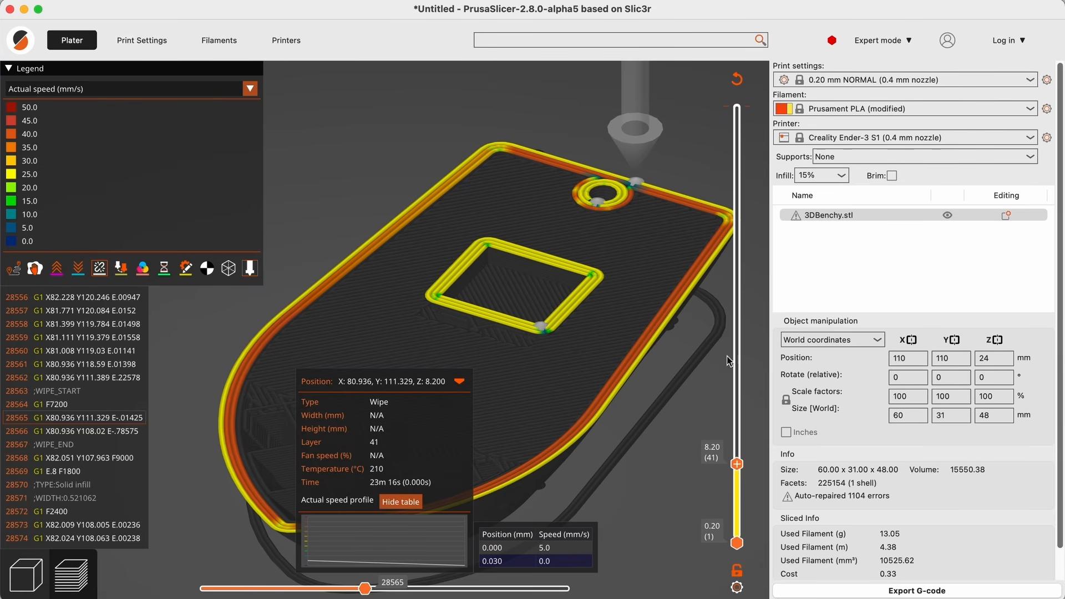
{"action": "mouse_move", "coordinate": [366, 590]}
{"action": "left_mouse_down"}
{"action": "mouse_move", "coordinate": [402, 588]}
{"action": "mouse_move", "coordinate": [400, 574]}
{"action": "left_mouse_up"}
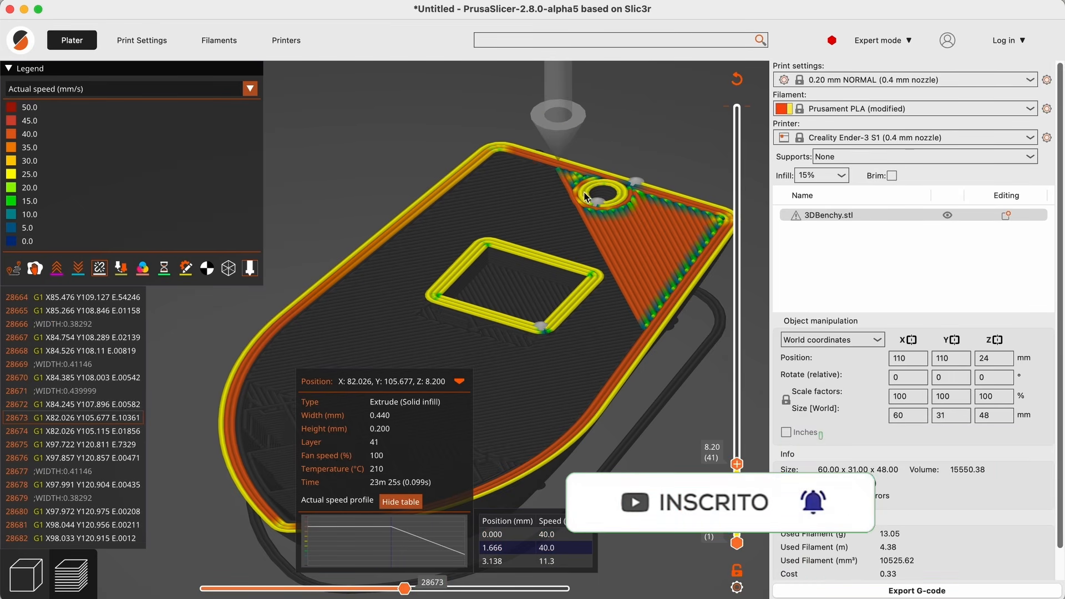
{"action": "scroll", "coordinate": [585, 197], "scroll_direction": "up", "scroll_amount": 5}
{"action": "scroll", "coordinate": [569, 165], "scroll_direction": "down", "scroll_amount": 3}
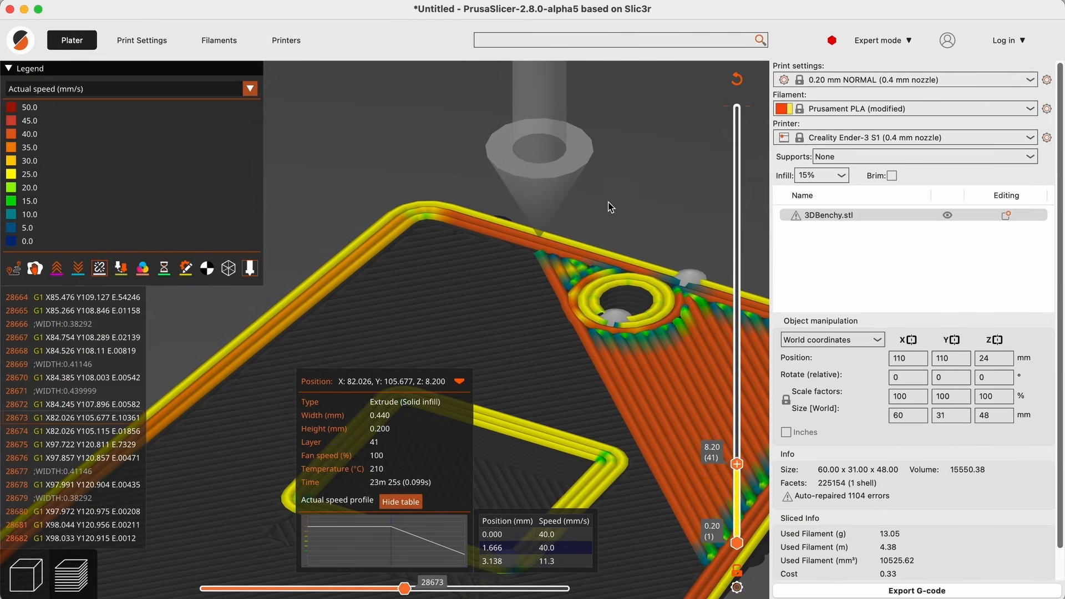
{"action": "scroll", "coordinate": [608, 205], "scroll_direction": "up", "scroll_amount": 3}
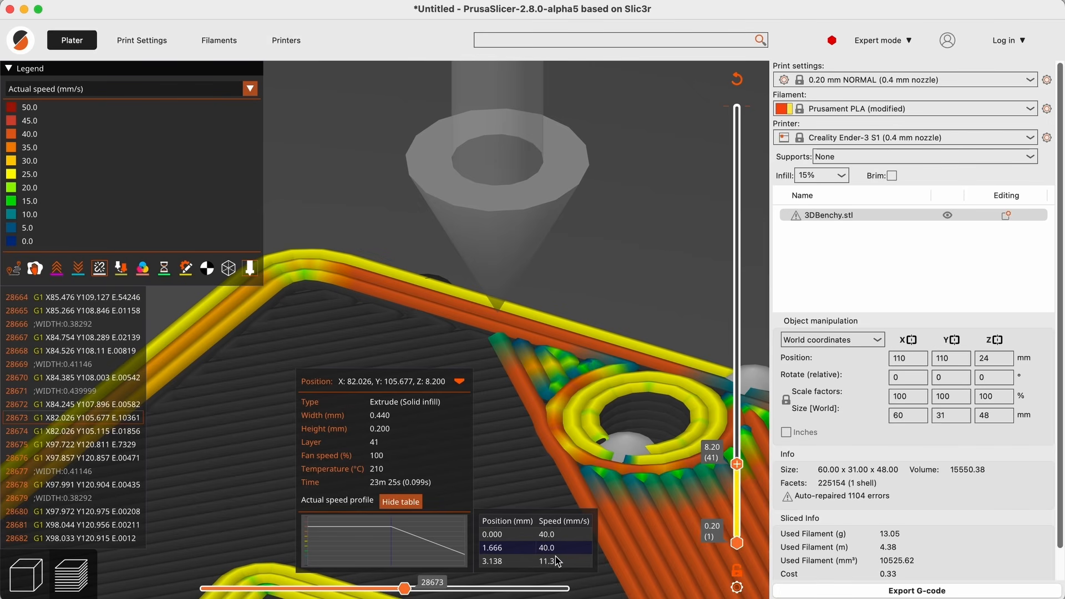
{"action": "scroll", "coordinate": [588, 331], "scroll_direction": "down", "scroll_amount": 10}
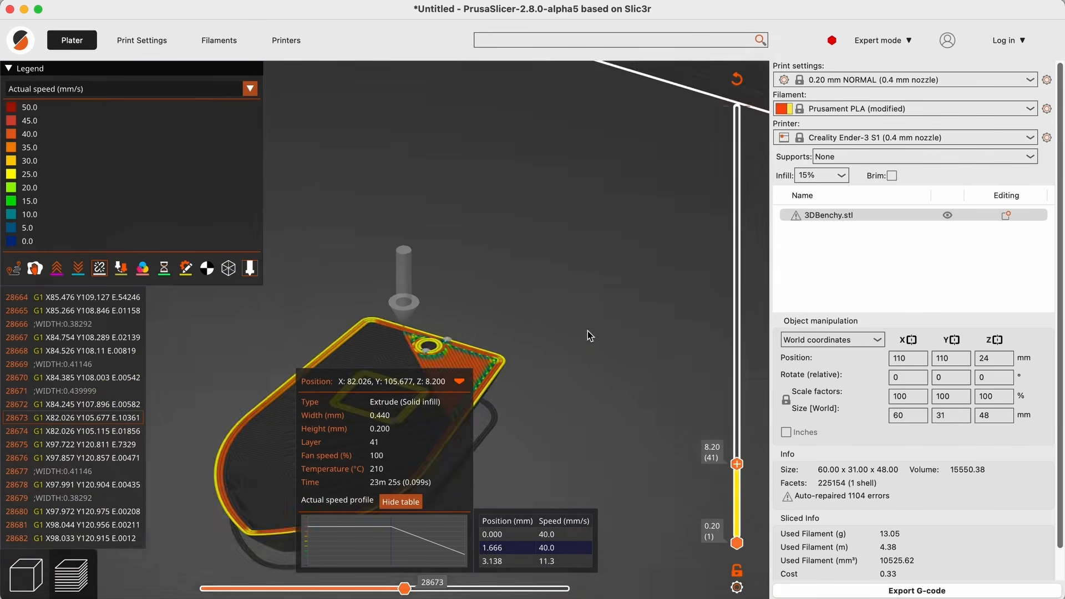
{"action": "left_click_drag", "start_coordinate": [657, 356], "coordinate": [650, 281]}
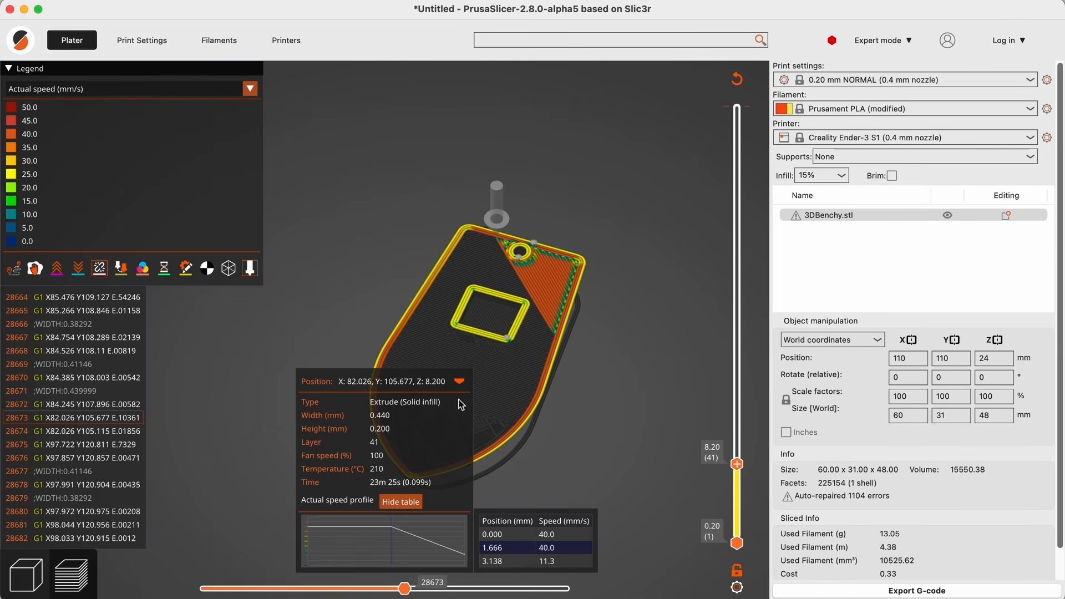
Collapse the toolpath position details and lower the boat's preview to layer 5 (1.00 mm)
{"action": "left_click", "coordinate": [460, 381]}
{"action": "left_click_drag", "start_coordinate": [738, 467], "coordinate": [738, 529]}
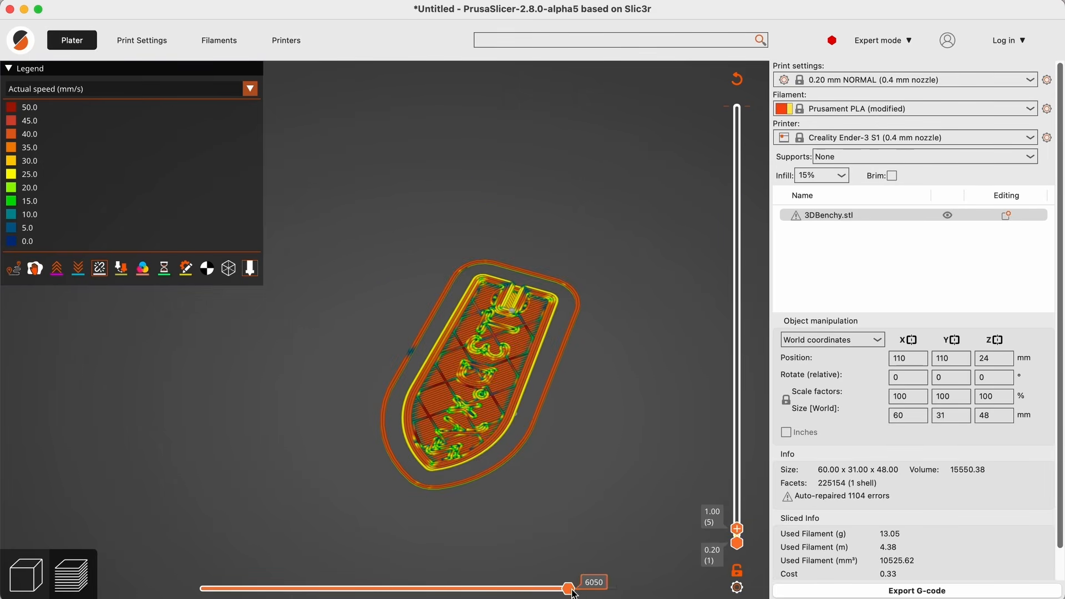
{"action": "mouse_move", "coordinate": [568, 590]}
{"action": "left_mouse_down"}
{"action": "mouse_move", "coordinate": [272, 590]}
{"action": "mouse_move", "coordinate": [570, 589]}
{"action": "left_mouse_up"}
Switch to the PrusaSlicer 2.7.2 project and raise the boat's preview to layer 599 (48.04 mm)
{"action": "key", "text": "ctrl+Up"}
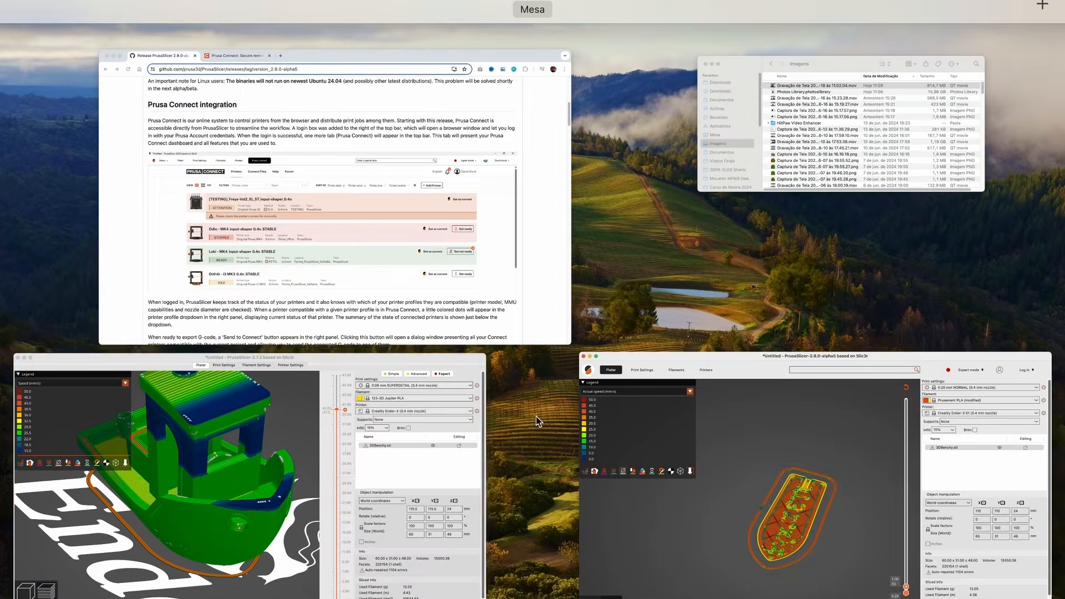
{"action": "left_click", "coordinate": [536, 416]}
{"action": "left_click_drag", "start_coordinate": [729, 158], "coordinate": [733, 52]}
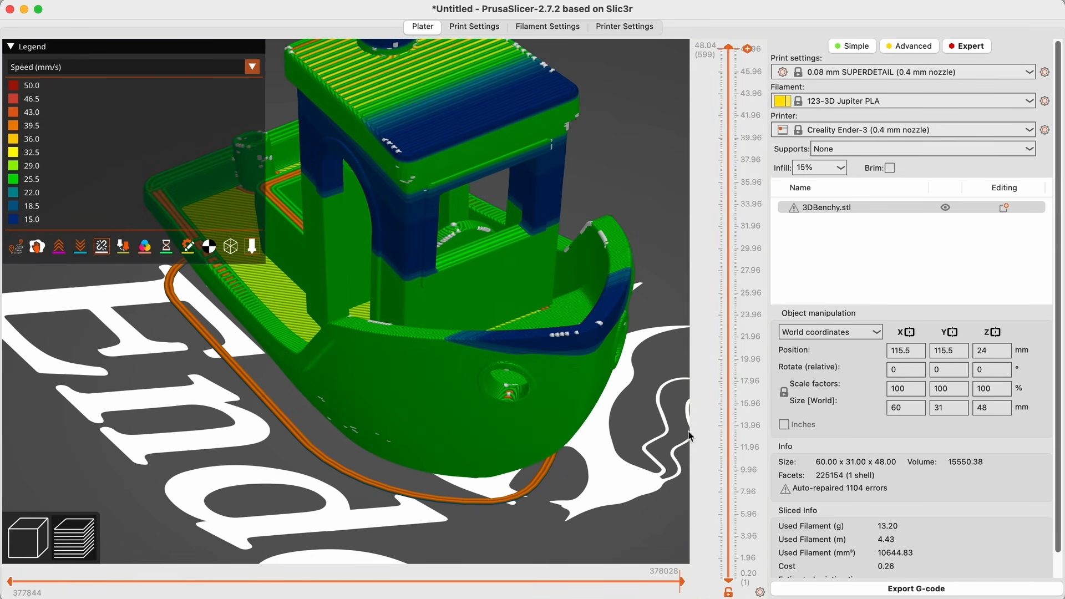
Switch back to PrusaSlicer 2.8.0-alpha5 and view the boat's layer 5 preview from a lower angle
{"action": "key", "text": "ctrl+Up"}
{"action": "left_click", "coordinate": [408, 416]}
{"action": "left_click_drag", "start_coordinate": [588, 477], "coordinate": [588, 405]}
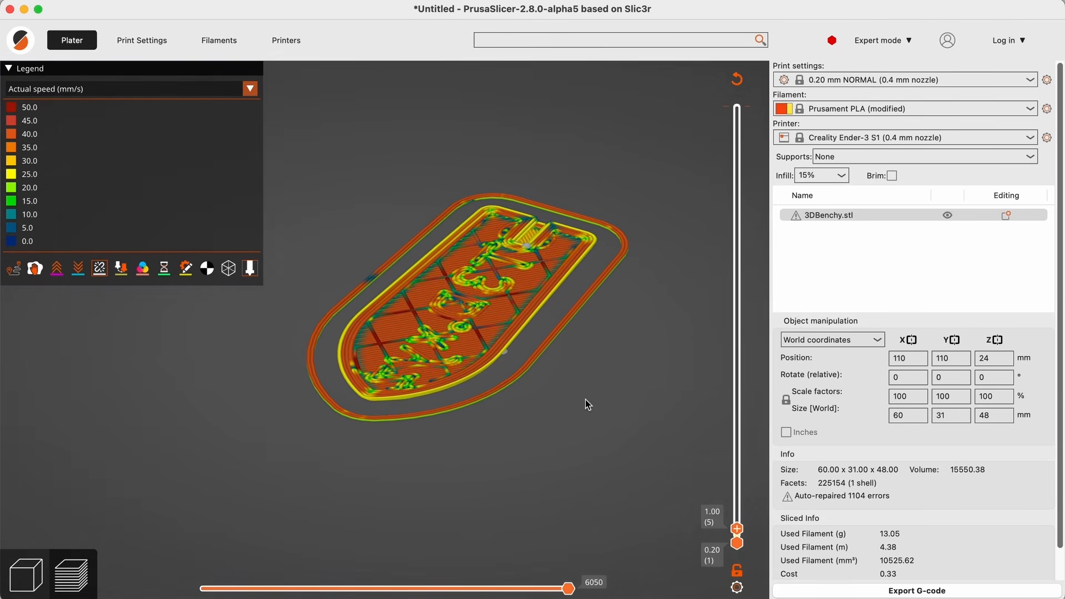
Raise the preview to layer 154 (30.80 mm) and look at the color change, pause and custom G-code options for that layer
{"action": "left_click_drag", "start_coordinate": [753, 527], "coordinate": [752, 266]}
{"action": "right_click", "coordinate": [738, 266]}
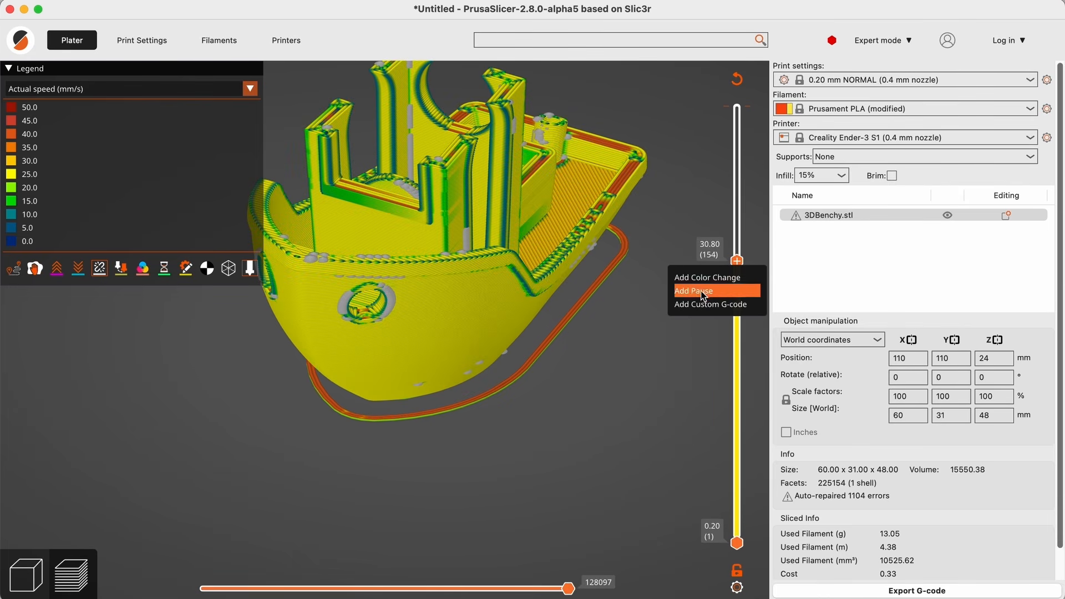
{"action": "left_click", "coordinate": [631, 390]}
Lower the boat's preview from the cabin walls down into the hull and try the toolpath move slider
{"action": "right_click_drag", "start_coordinate": [574, 415], "coordinate": [587, 452]}
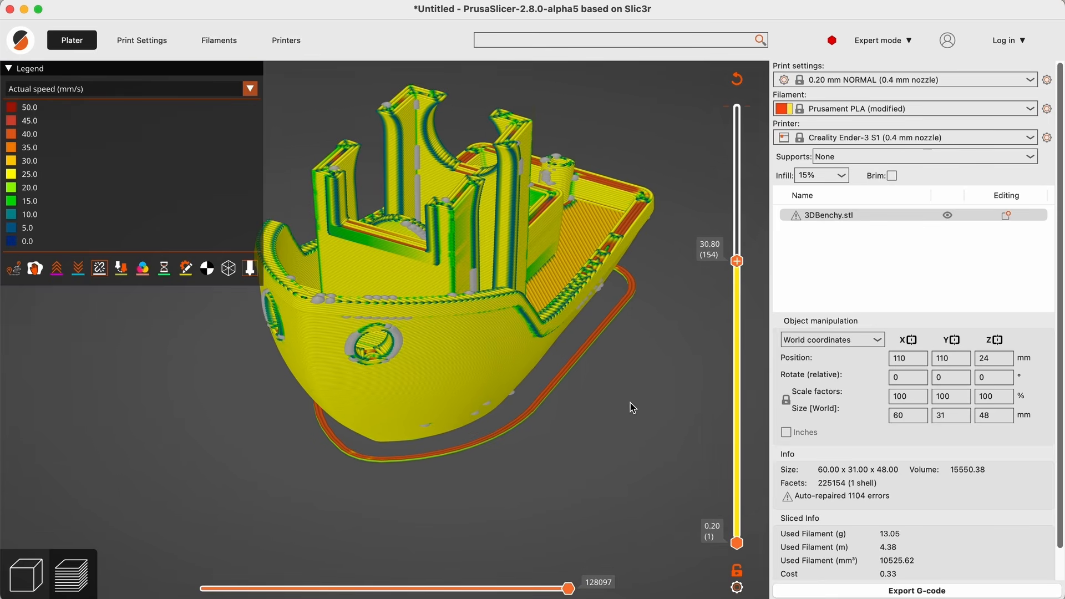
{"action": "scroll", "coordinate": [631, 403], "scroll_direction": "up", "scroll_amount": 1}
{"action": "left_click_drag", "start_coordinate": [738, 261], "coordinate": [738, 437]}
{"action": "mouse_move", "coordinate": [568, 588]}
{"action": "left_mouse_down"}
{"action": "mouse_move", "coordinate": [415, 587]}
{"action": "mouse_move", "coordinate": [569, 588]}
{"action": "left_mouse_up"}
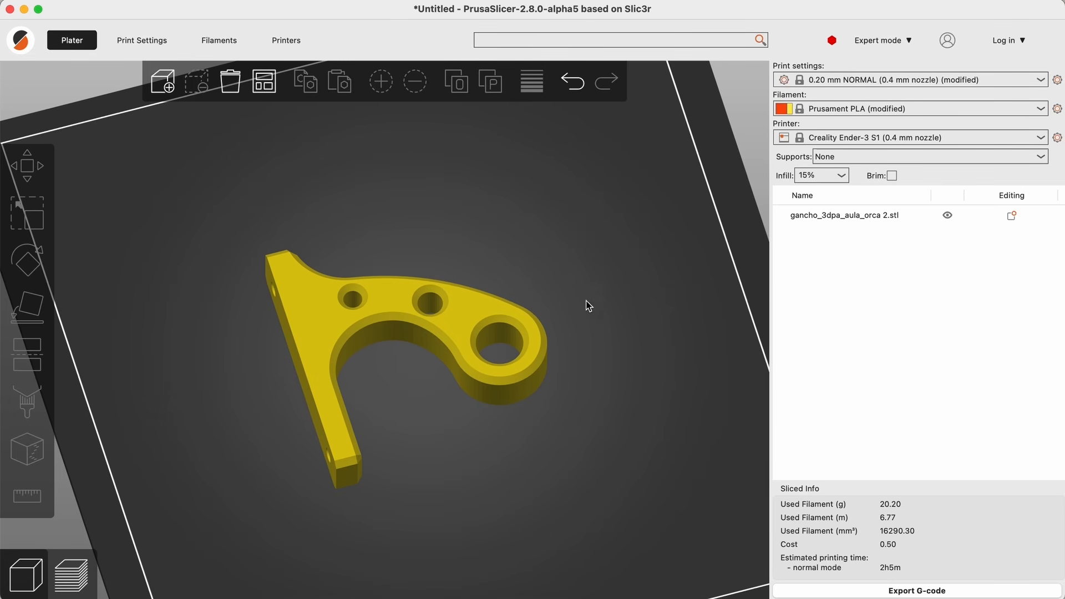
Search the settings for "only" and open the "Only one perimeter type" print setting
{"action": "scroll", "coordinate": [588, 335], "scroll_direction": "up", "scroll_amount": 3}
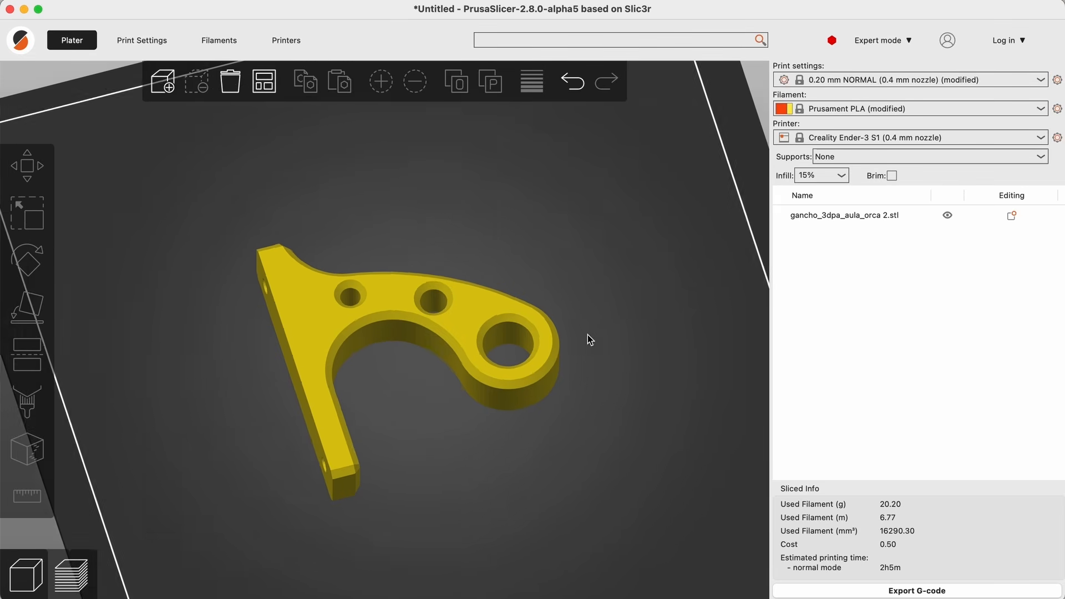
{"action": "left_click", "coordinate": [504, 43]}
{"action": "type", "text": "only"}
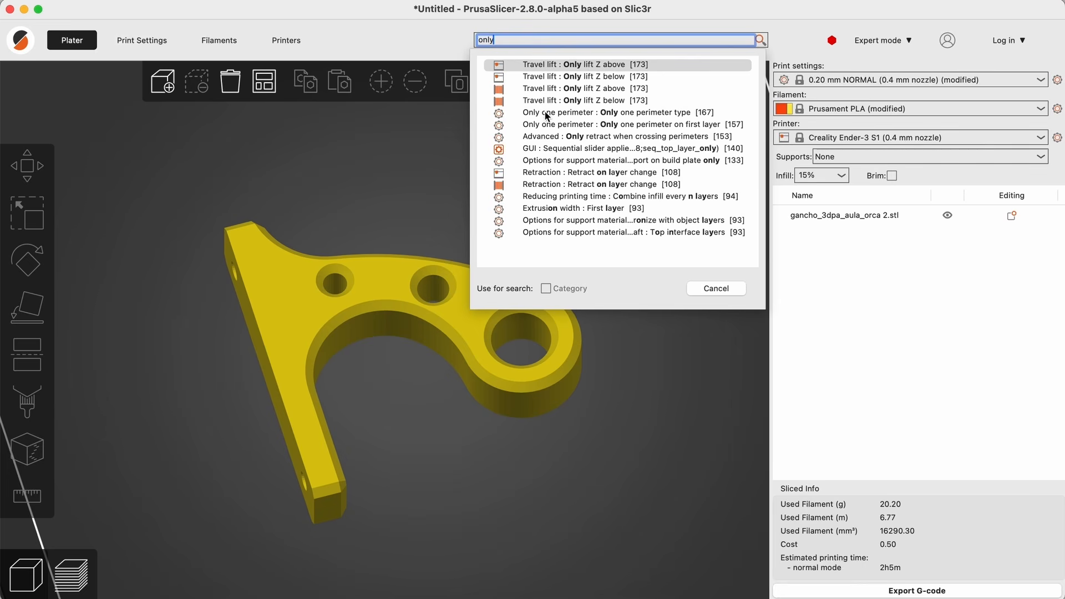
{"action": "left_click", "coordinate": [544, 117]}
{"action": "left_click", "coordinate": [556, 117]}
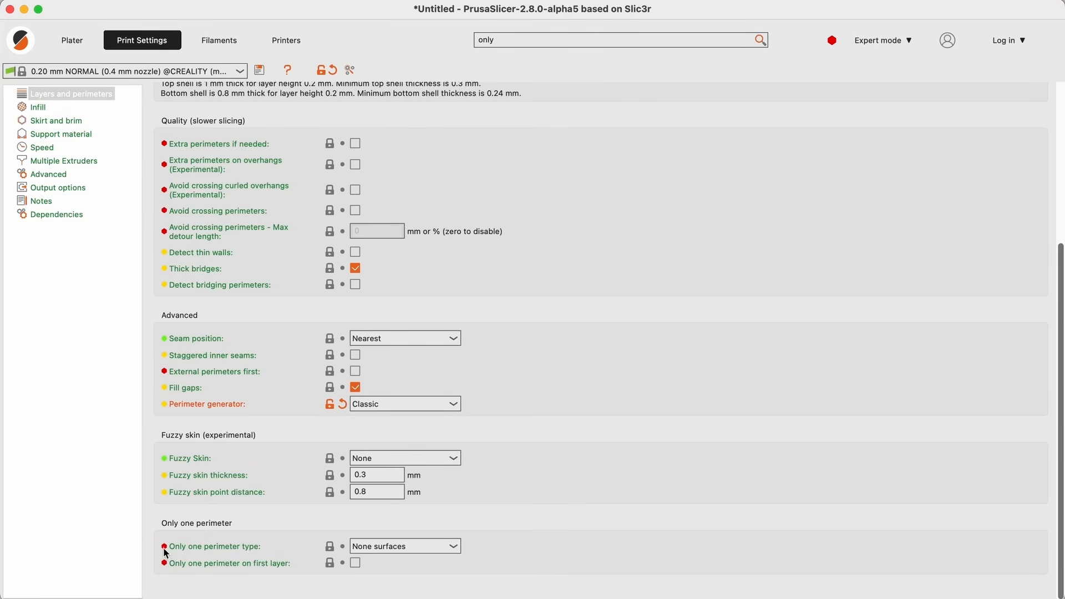
Return to the plater and show the hook's sliced preview close up on its top surface
{"action": "left_click", "coordinate": [91, 37]}
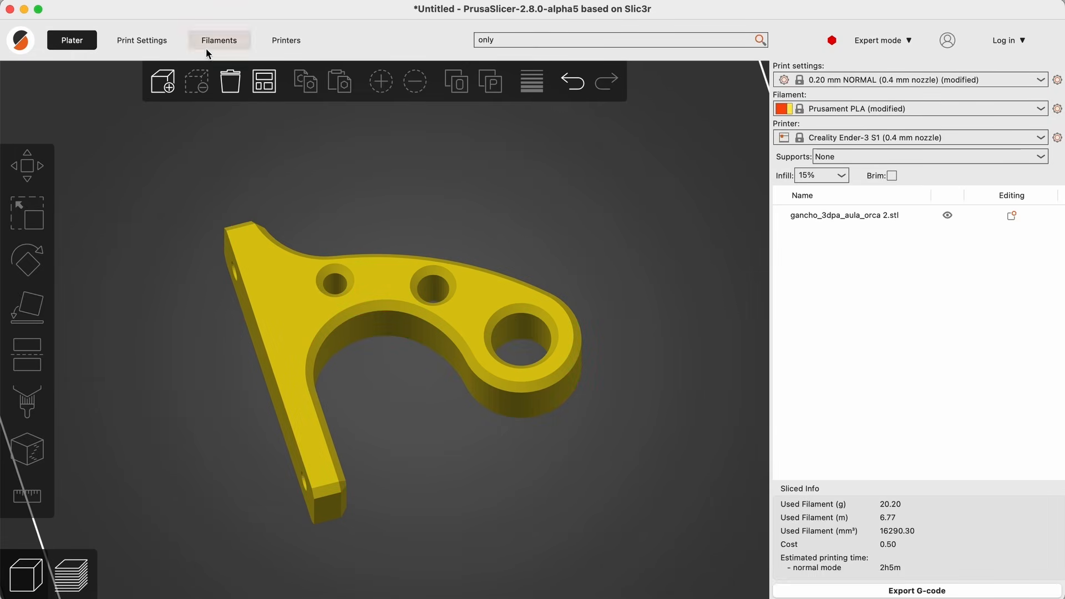
{"action": "key", "text": "Tab"}
{"action": "scroll", "coordinate": [604, 240], "scroll_direction": "up", "scroll_amount": 10}
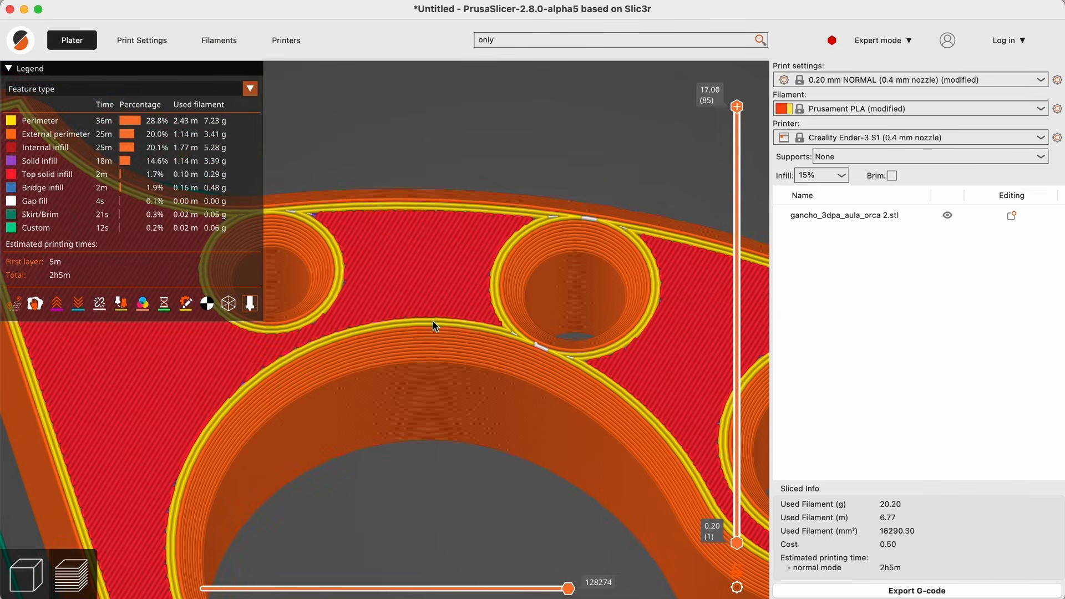
Lower the hook's sliced preview from the top surface to the first layer and return to the 3D model view
{"action": "scroll", "coordinate": [434, 325], "scroll_direction": "down", "scroll_amount": 10}
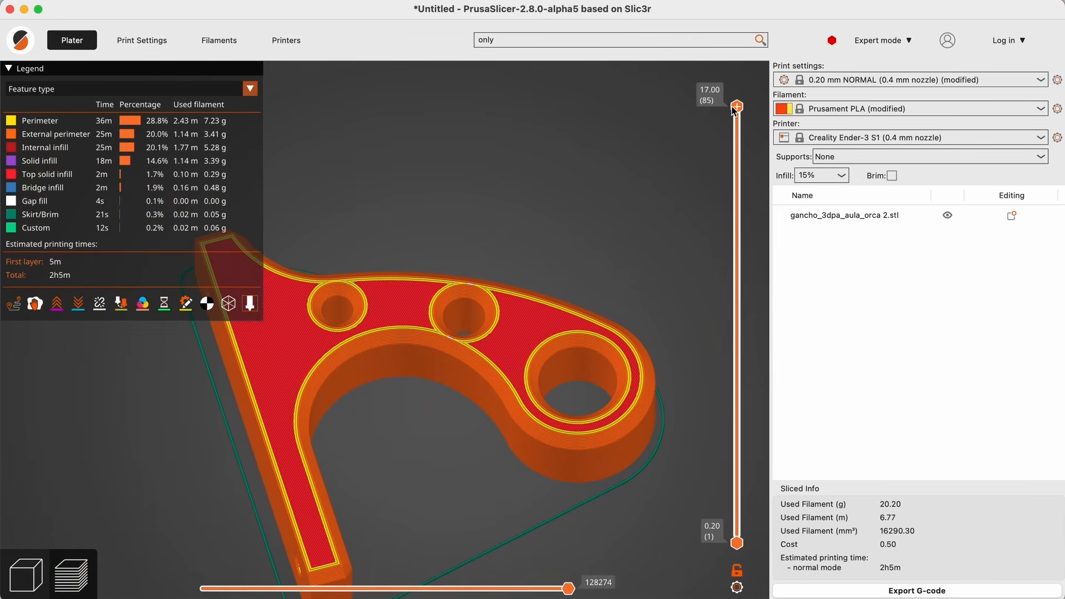
{"action": "left_click_drag", "start_coordinate": [735, 111], "coordinate": [770, 570]}
{"action": "key", "text": "Tab"}
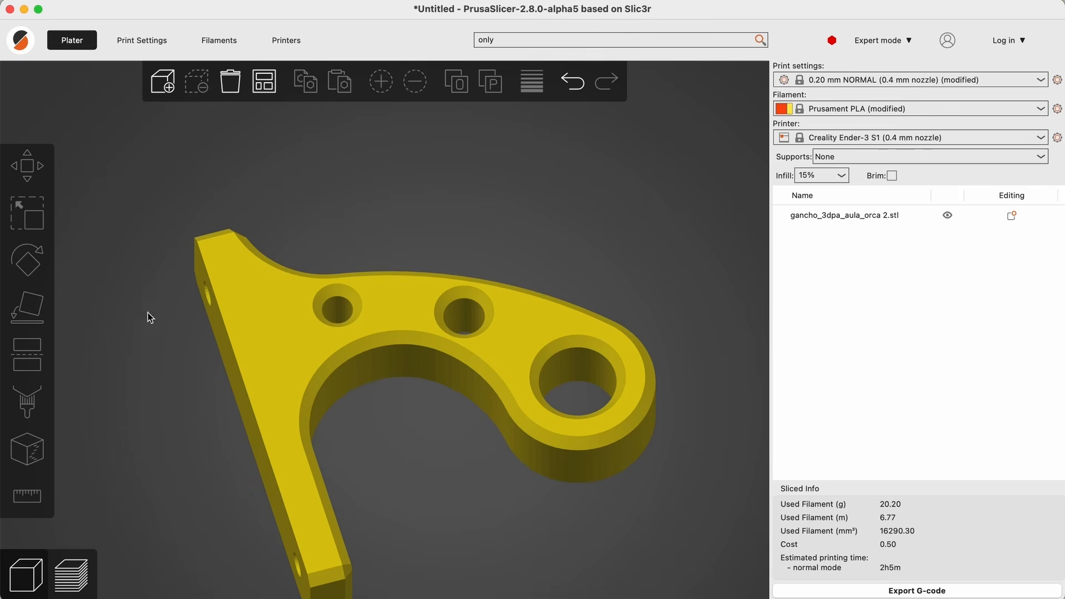
In the print settings, restrict the top surfaces and the first layer to only one perimeter
{"action": "left_click", "coordinate": [142, 41]}
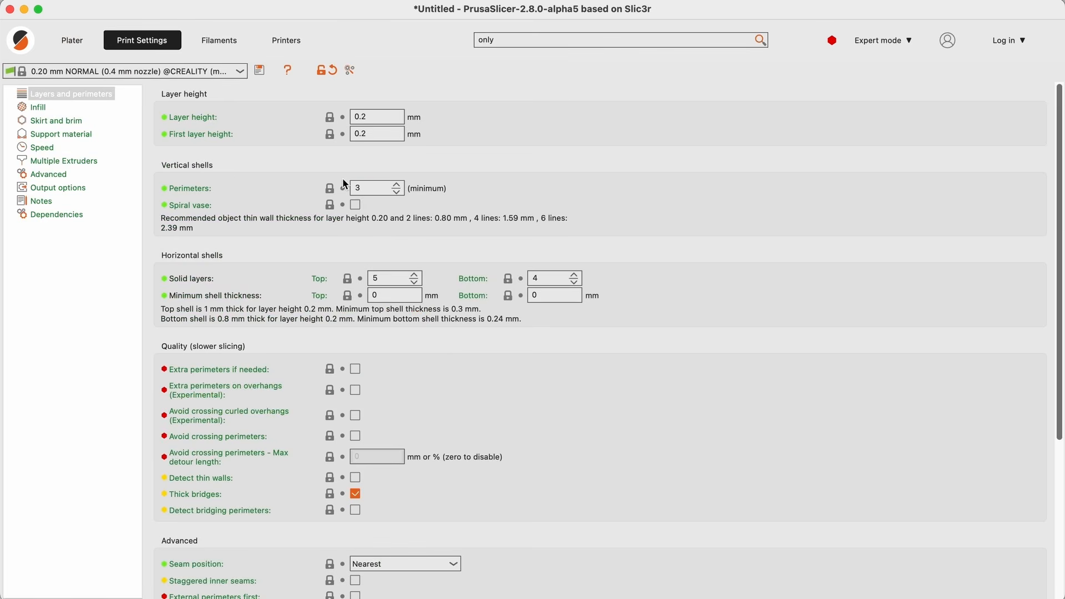
{"action": "scroll", "coordinate": [527, 293], "scroll_direction": "down", "scroll_amount": 5}
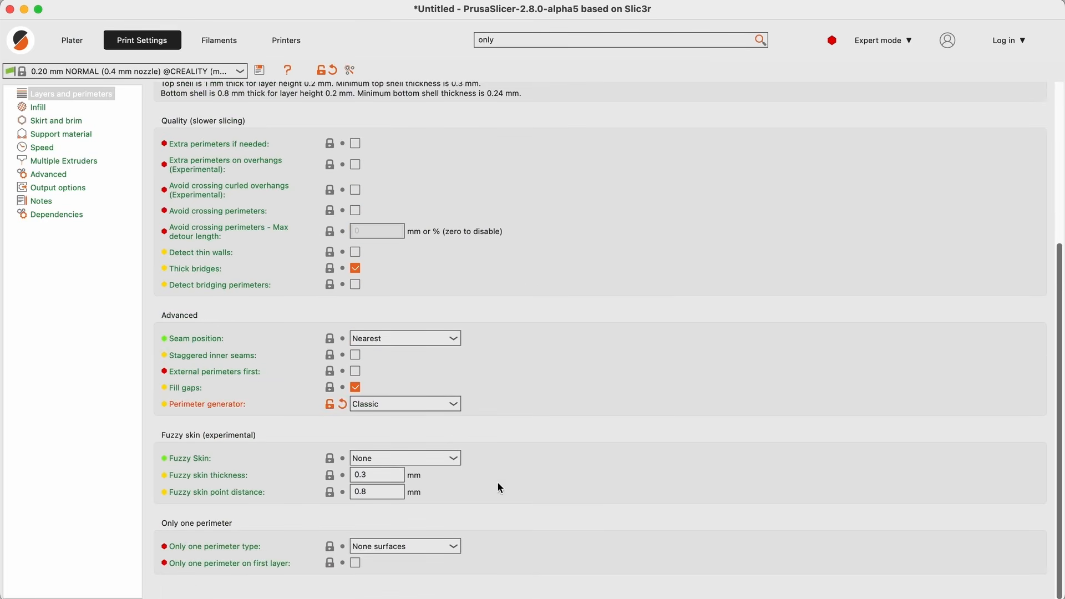
{"action": "left_click", "coordinate": [401, 547]}
{"action": "left_click", "coordinate": [385, 576]}
{"action": "scroll", "coordinate": [279, 182], "scroll_direction": "up", "scroll_amount": 3}
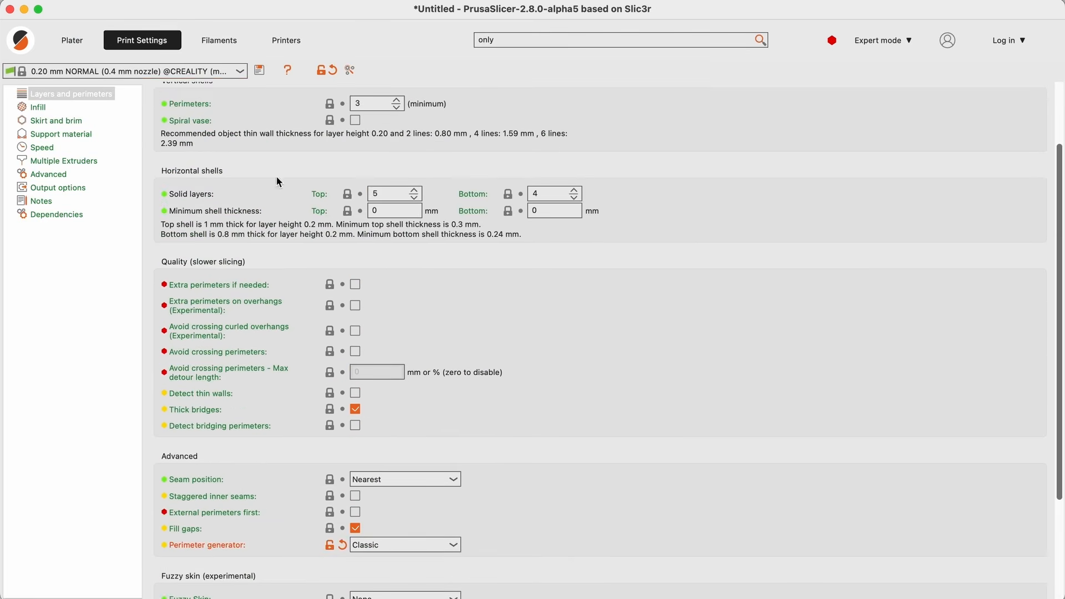
Return to the plater and slice the hook again with the changed perimeter settings
{"action": "left_click", "coordinate": [72, 40]}
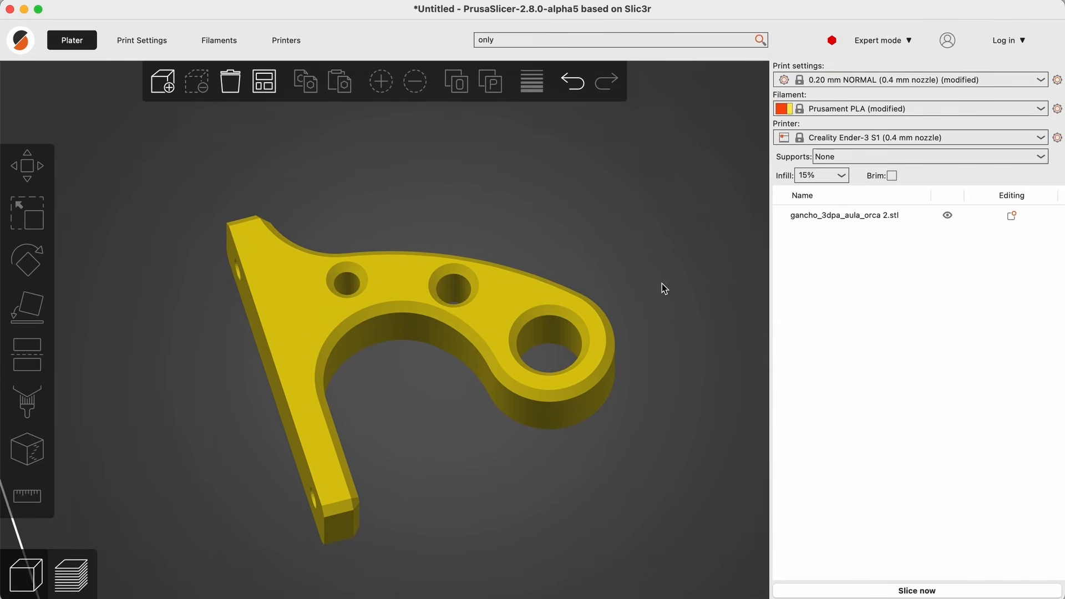
{"action": "scroll", "coordinate": [668, 261], "scroll_direction": "up", "scroll_amount": 2}
{"action": "left_click", "coordinate": [900, 589]}
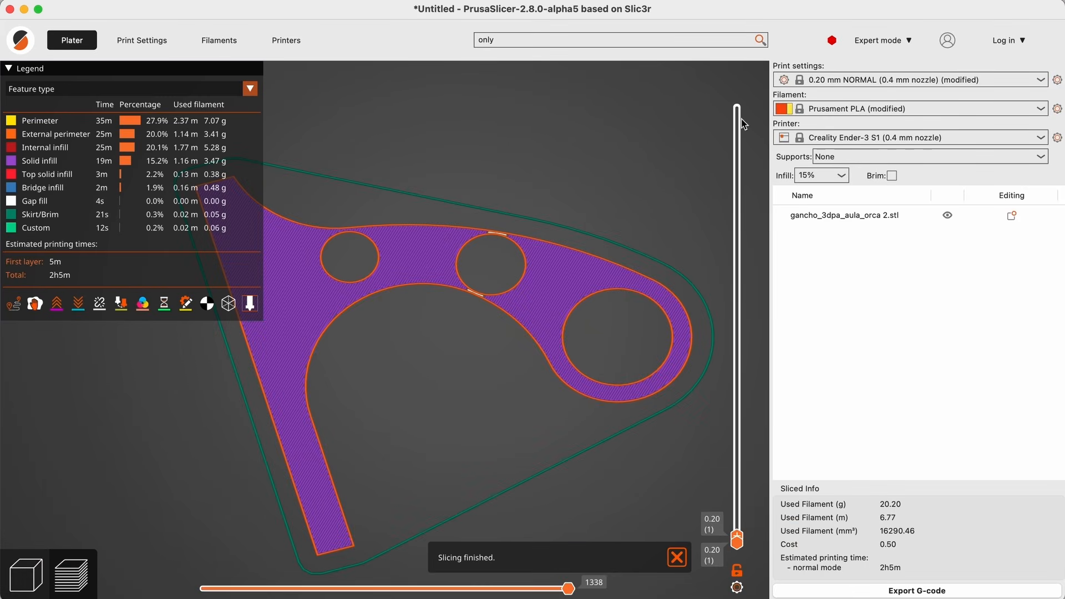
Raise the hook's preview from the first layer to layer 85 (17.00 mm) and look at the perimeters on its top surface
{"action": "left_click_drag", "start_coordinate": [737, 539], "coordinate": [768, 88]}
{"action": "scroll", "coordinate": [499, 418], "scroll_direction": "up", "scroll_amount": 1}
{"action": "scroll", "coordinate": [498, 418], "scroll_direction": "down", "scroll_amount": 7}
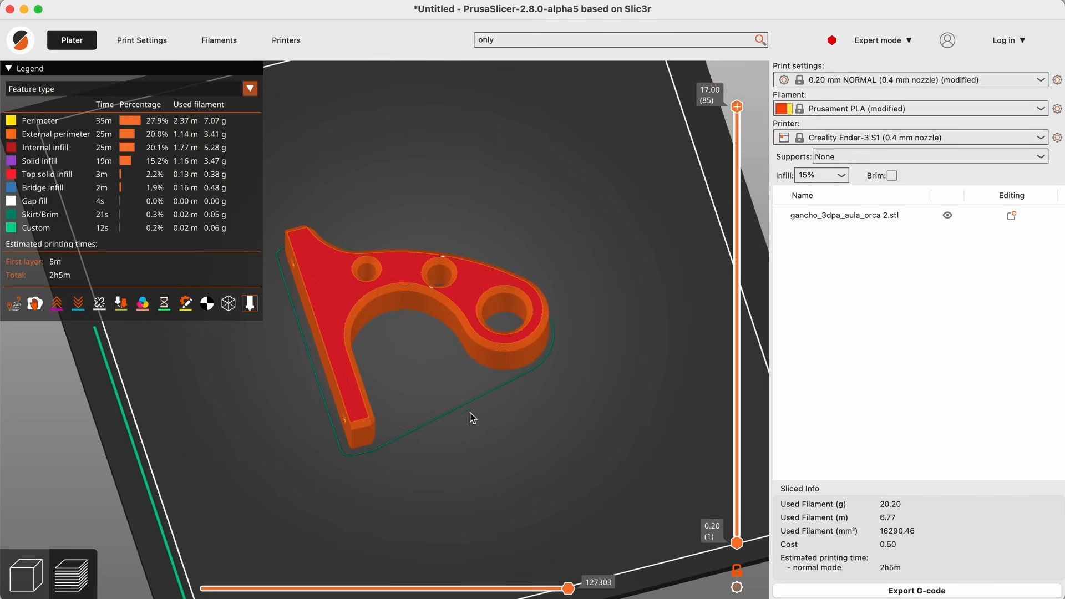
{"action": "right_click_drag", "start_coordinate": [582, 404], "coordinate": [642, 411]}
{"action": "left_click_drag", "start_coordinate": [642, 411], "coordinate": [636, 422]}
Lower the preview to layer 25 (5.00 mm) and examine the inner perimeters and infill close up
{"action": "left_click_drag", "start_coordinate": [738, 109], "coordinate": [753, 419]}
{"action": "scroll", "coordinate": [669, 220], "scroll_direction": "up", "scroll_amount": 5}
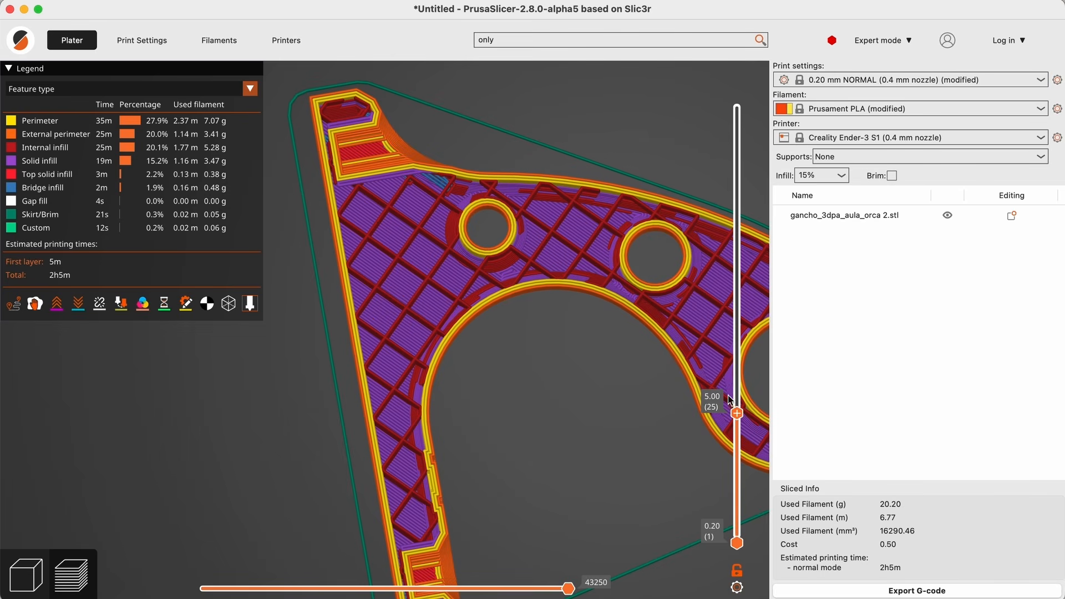
{"action": "scroll", "coordinate": [589, 157], "scroll_direction": "up", "scroll_amount": 8}
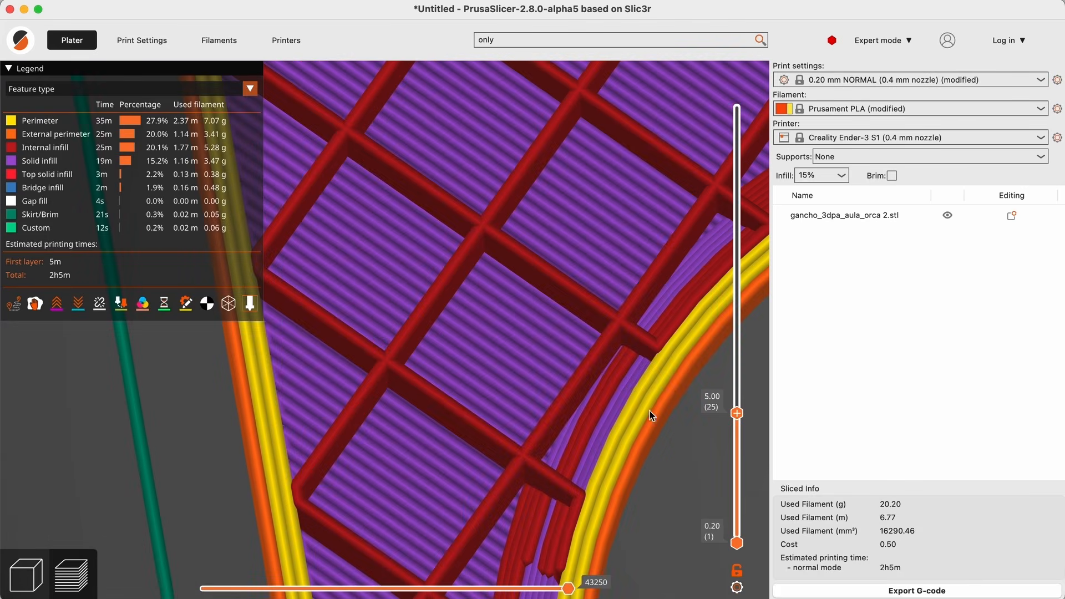
{"action": "scroll", "coordinate": [648, 444], "scroll_direction": "down", "scroll_amount": 10}
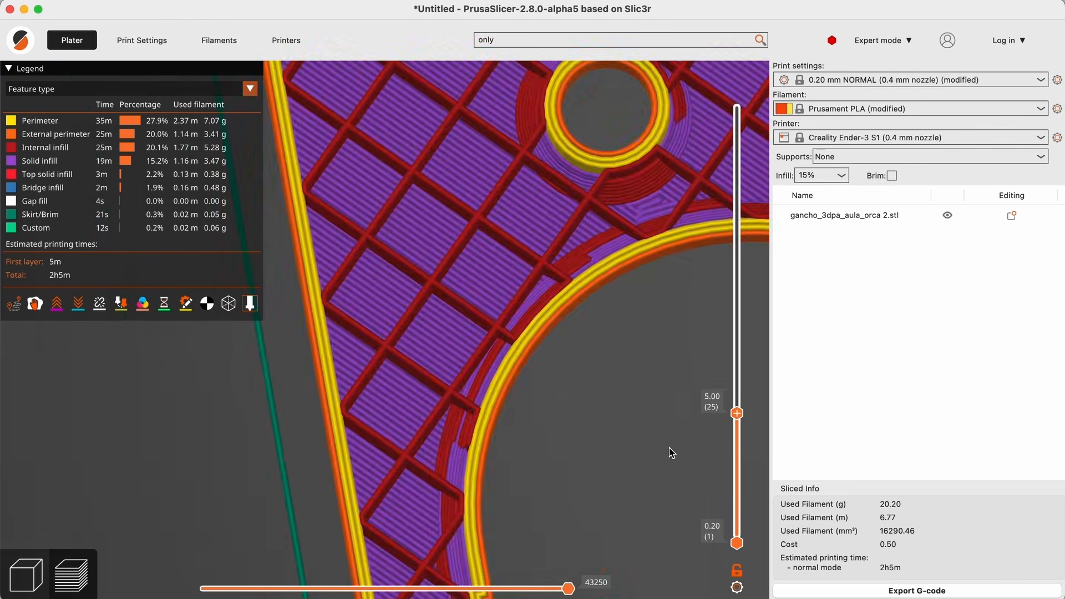
Bring the preview back up to layer 85 (17.00 mm) and view the whole hook from an angle
{"action": "left_click_drag", "start_coordinate": [737, 413], "coordinate": [757, 100]}
{"action": "scroll", "coordinate": [504, 351], "scroll_direction": "down", "scroll_amount": 4}
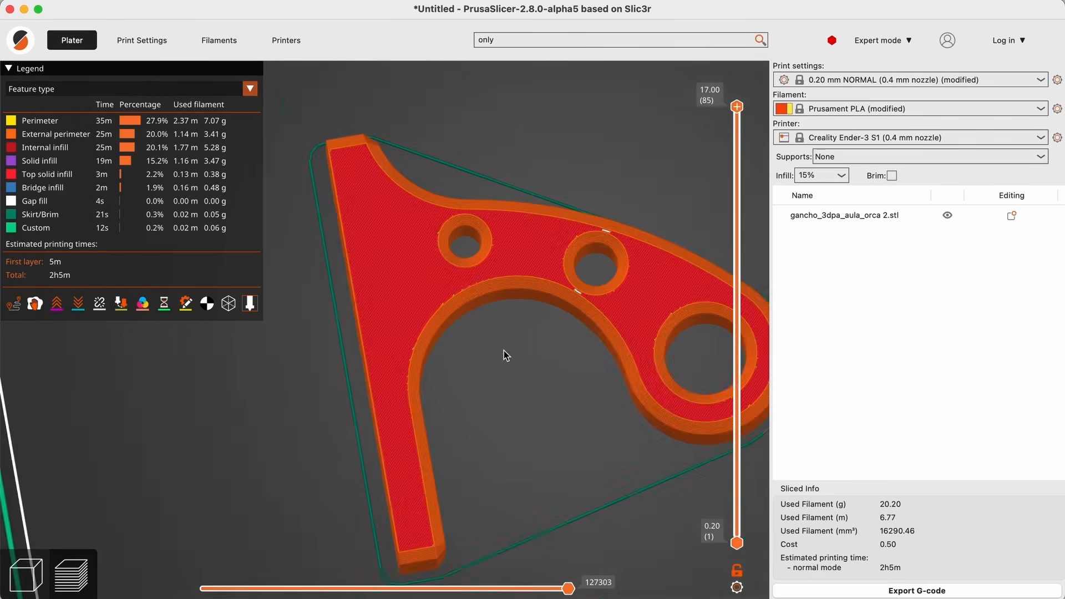
{"action": "scroll", "coordinate": [503, 351], "scroll_direction": "down", "scroll_amount": 5}
{"action": "left_click_drag", "start_coordinate": [504, 350], "coordinate": [517, 414]}
{"action": "scroll", "coordinate": [517, 414], "scroll_direction": "up", "scroll_amount": 5}
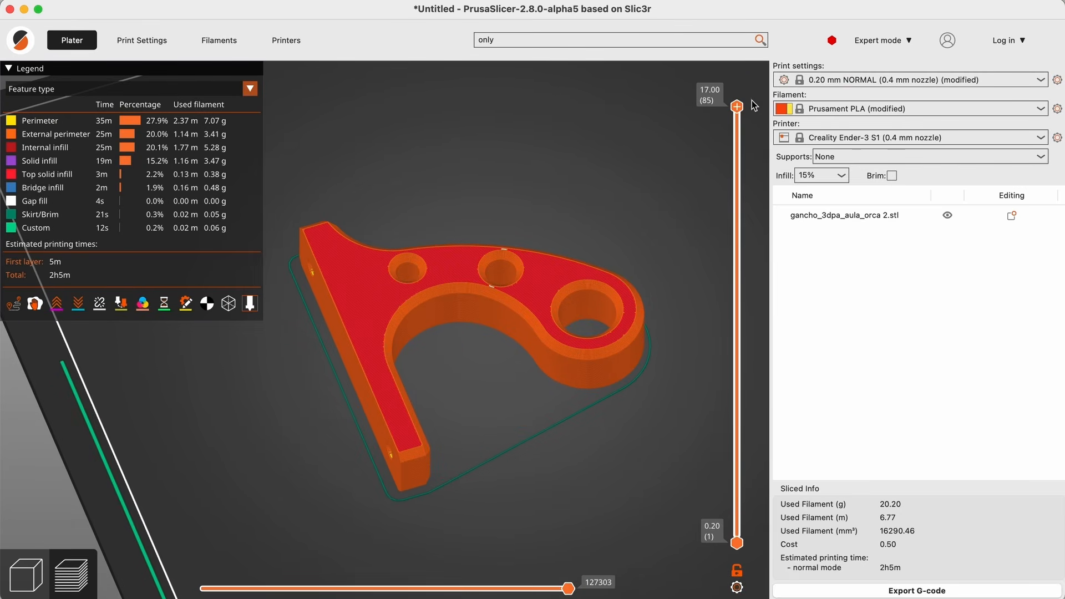
Check the hook's cross-section at layer 50 (10.00 mm), then restore the preview to the topmost layer
{"action": "left_click_drag", "start_coordinate": [737, 107], "coordinate": [734, 284]}
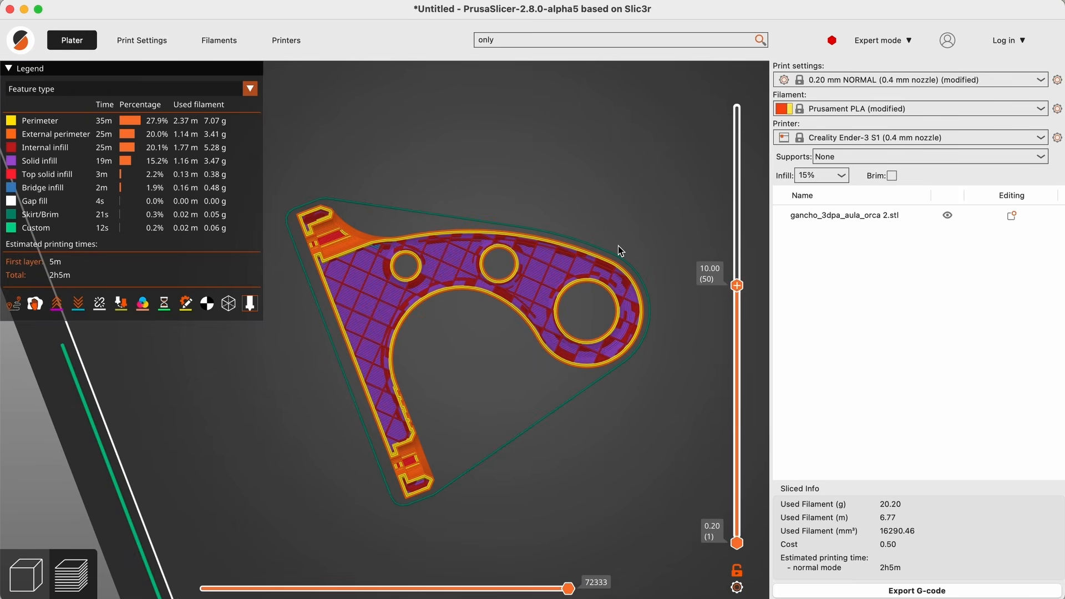
{"action": "left_click_drag", "start_coordinate": [738, 286], "coordinate": [737, 107]}
{"action": "left_click_drag", "start_coordinate": [566, 522], "coordinate": [568, 487]}
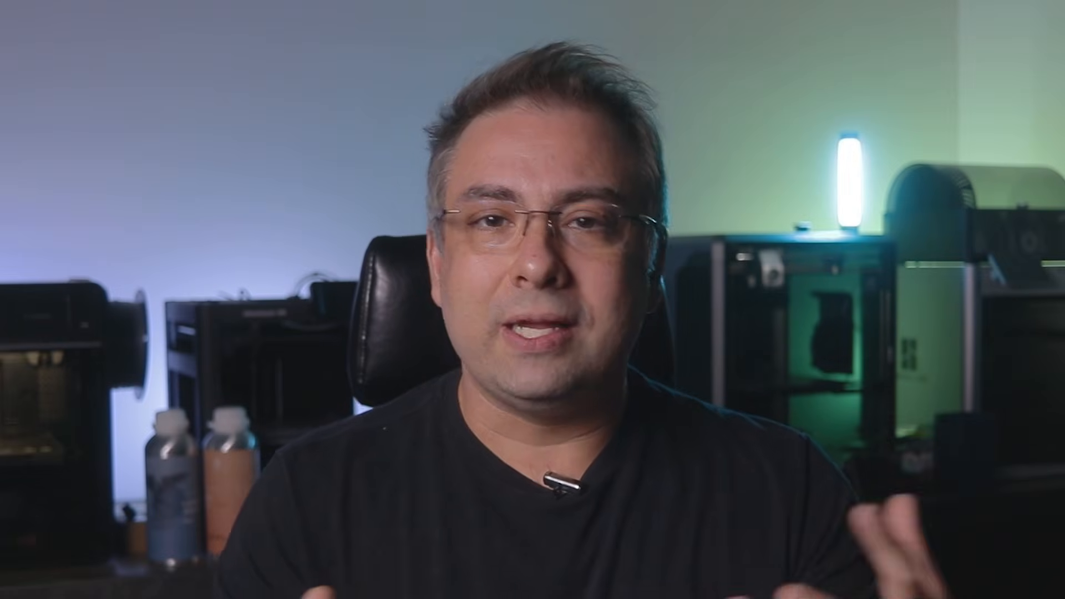